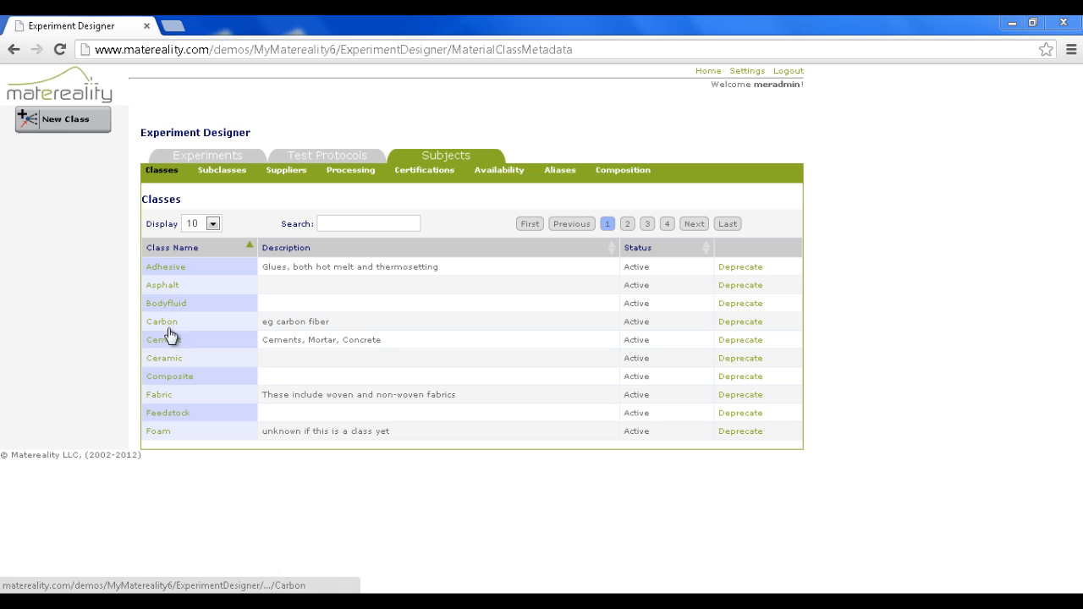
# Create a new material subclass named AL2010 Cast in the Metal class
pyautogui.click(221, 174)
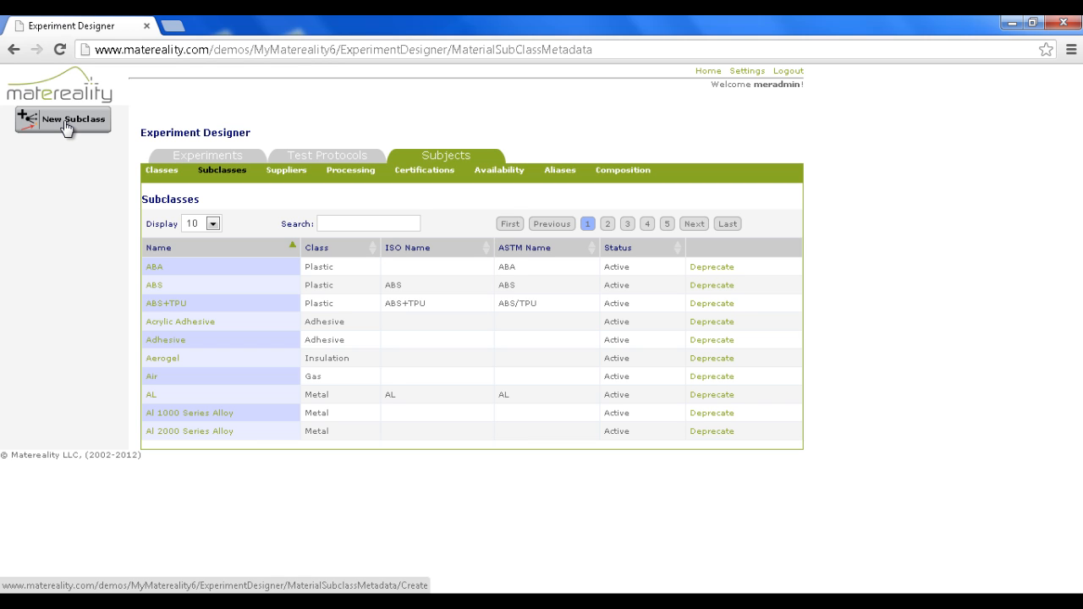
pyautogui.click(66, 125)
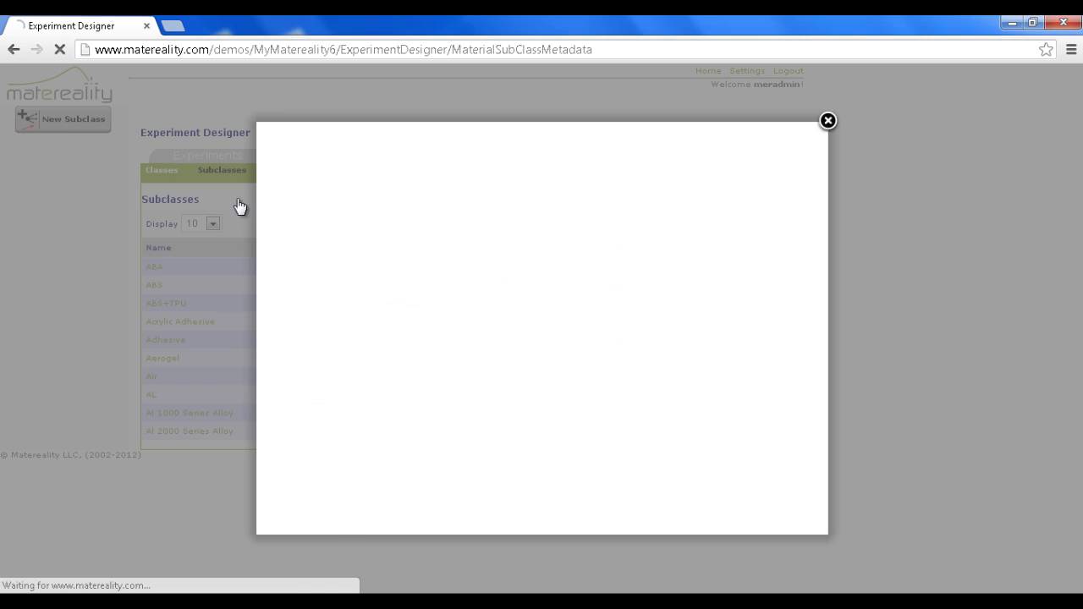
pyautogui.click(317, 196)
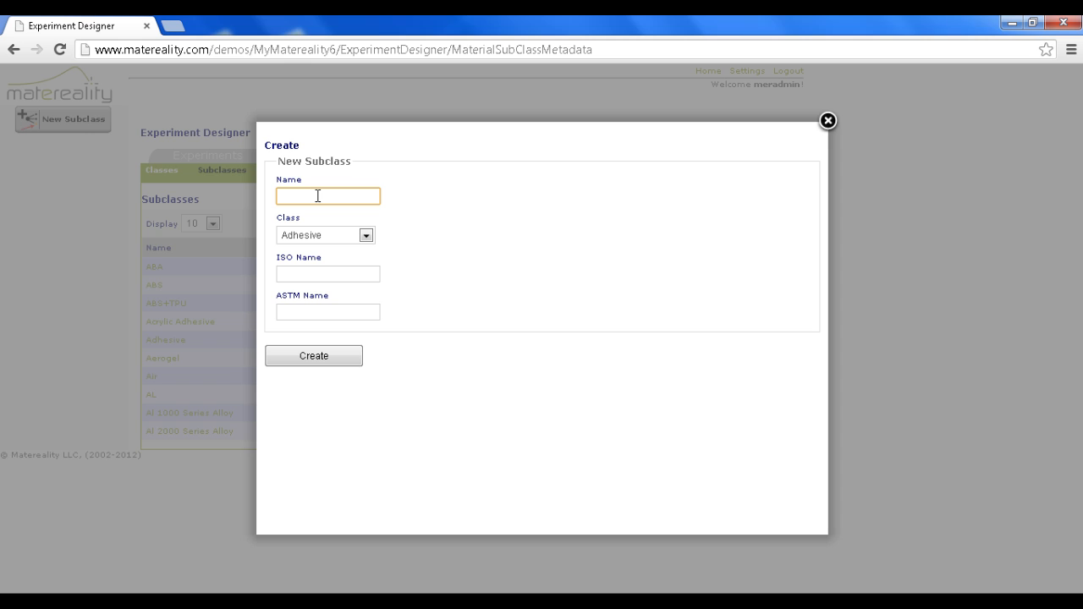
pyautogui.write('AL2010 Cast')
pyautogui.click(316, 240)
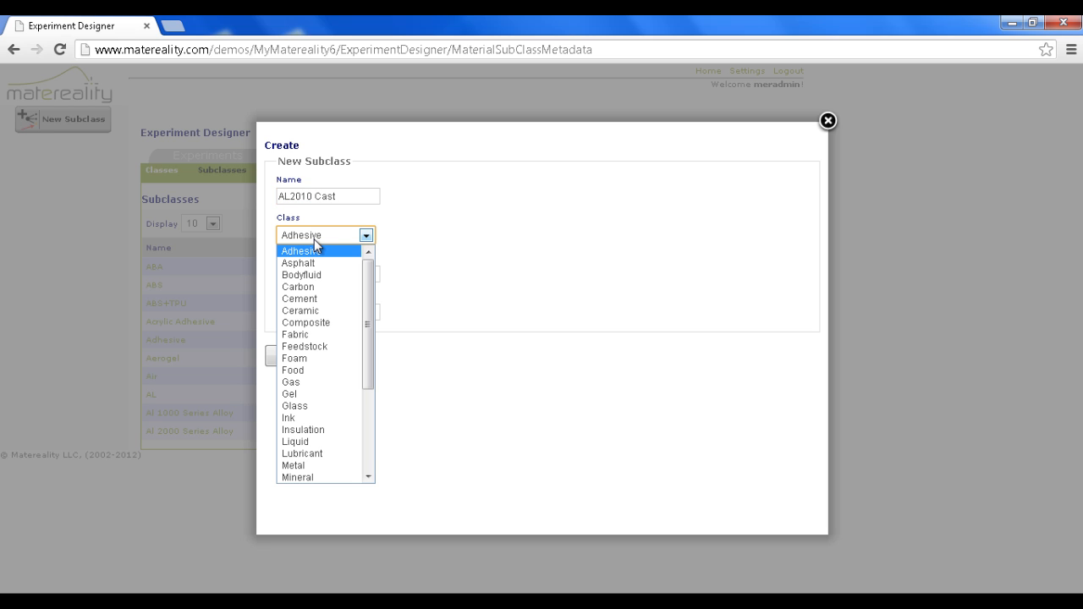
pyautogui.click(323, 467)
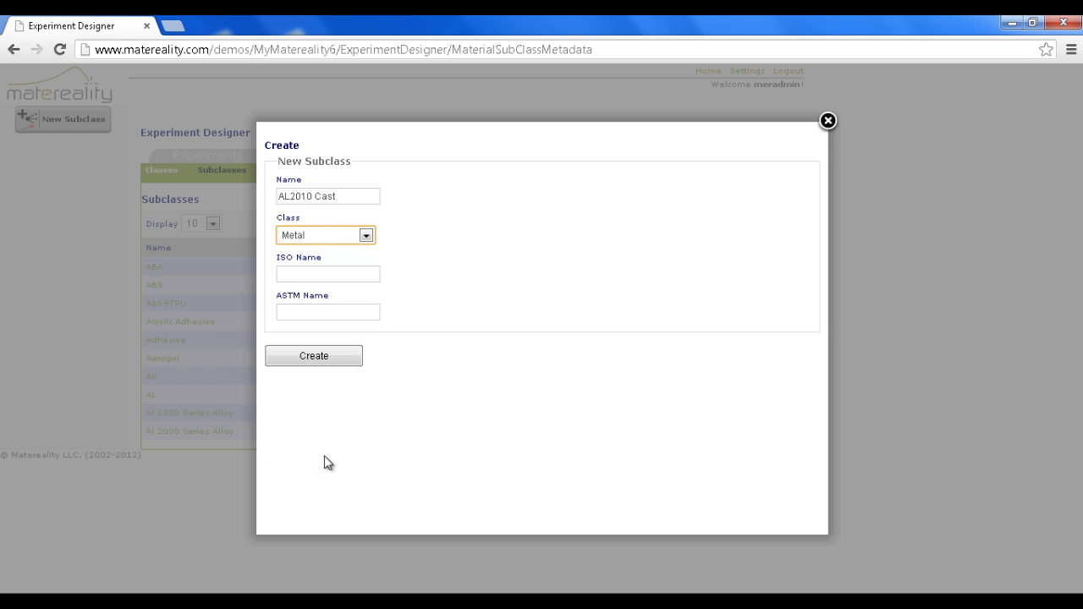
pyautogui.click(308, 357)
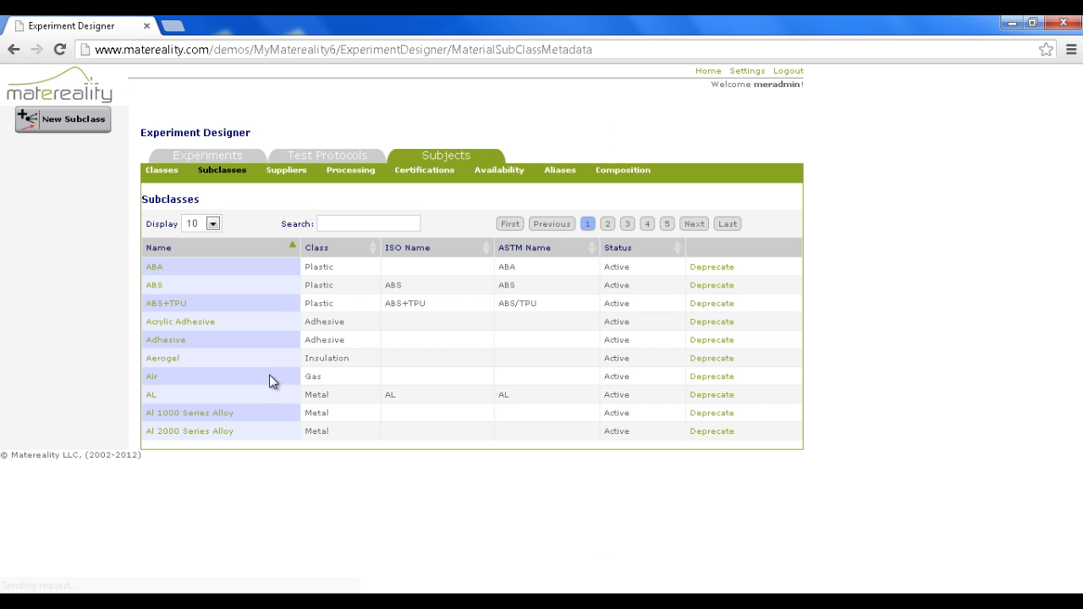
# Search the subclasses list for "al 1" to locate the new AL2010 Cast entry
pyautogui.click(345, 223)
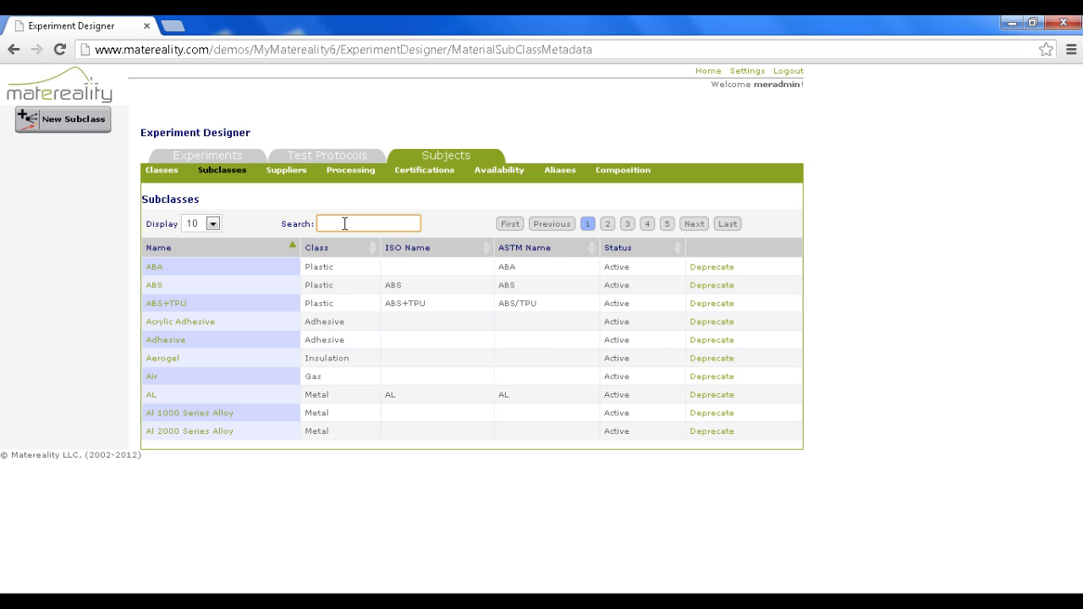
pyautogui.write('al')
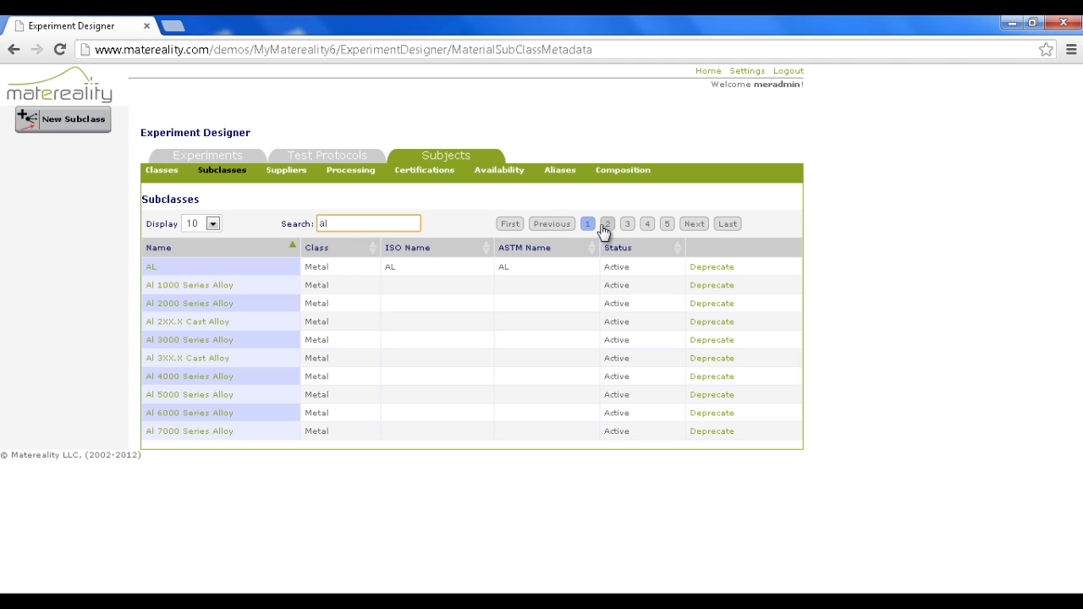
pyautogui.write('1')
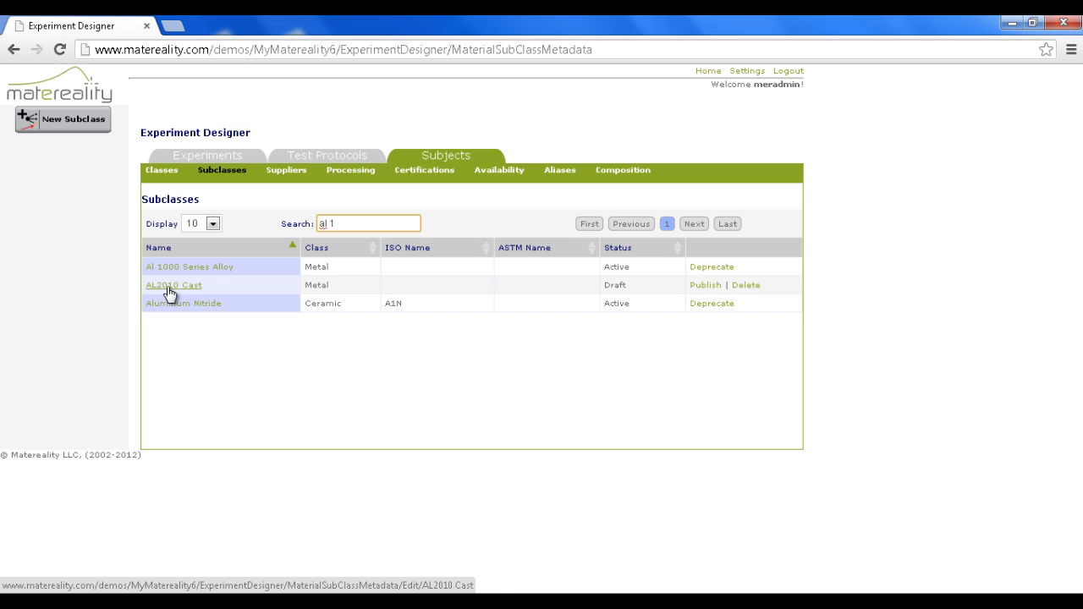
# Start a new supplier in the Suppliers list and name it ABC Metals
pyautogui.click(286, 173)
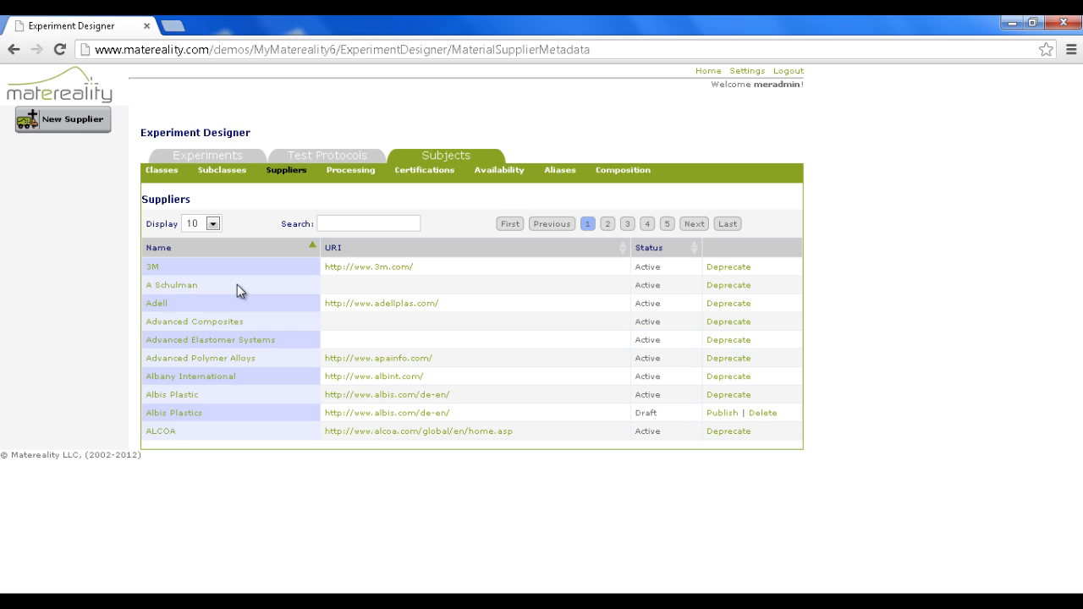
pyautogui.click(79, 125)
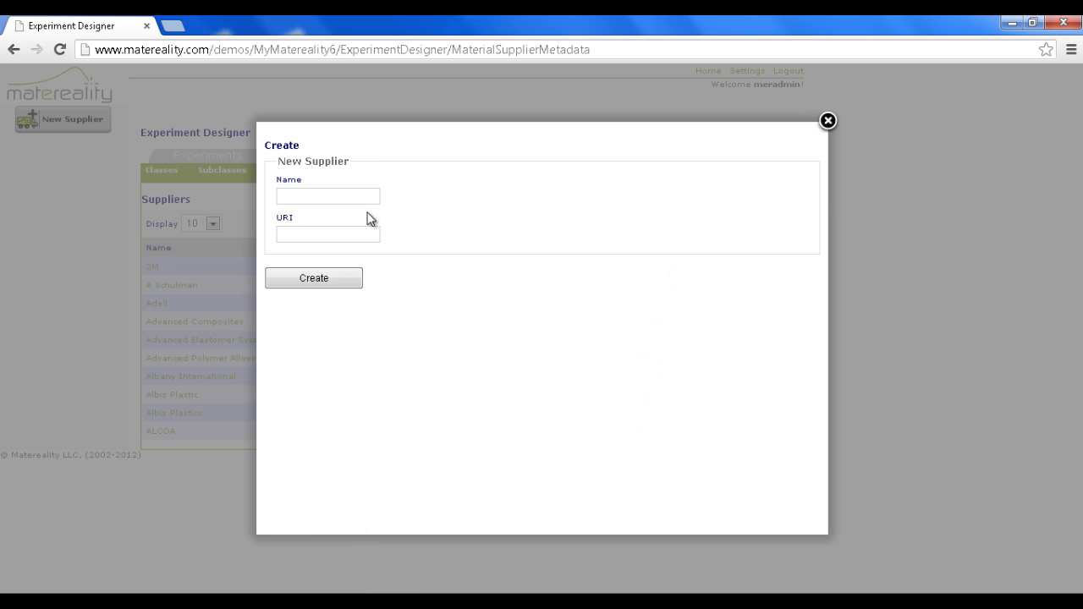
pyautogui.click(328, 196)
pyautogui.write('ab')
pyautogui.press('BackSpace')
pyautogui.press('BackSpace')
pyautogui.write('AB')
pyautogui.write('C Che')
pyautogui.press('BackSpace')
pyautogui.press('BackSpace')
pyautogui.press('BackSpace')
pyautogui.write('Metals')
pyautogui.click(299, 237)
pyautogui.write('www')
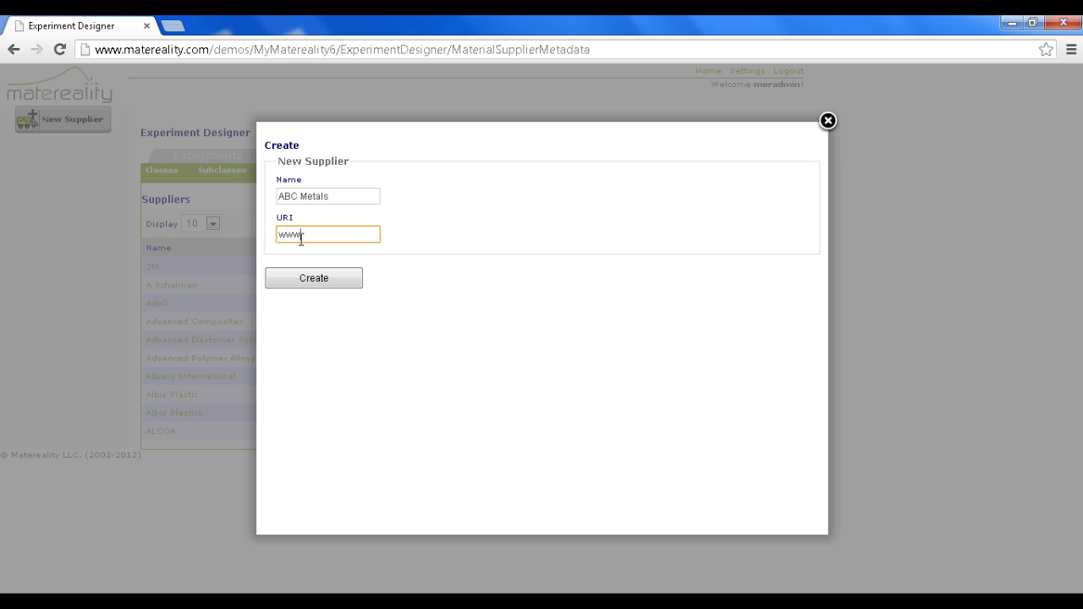
pyautogui.write('.abcmetals.com')
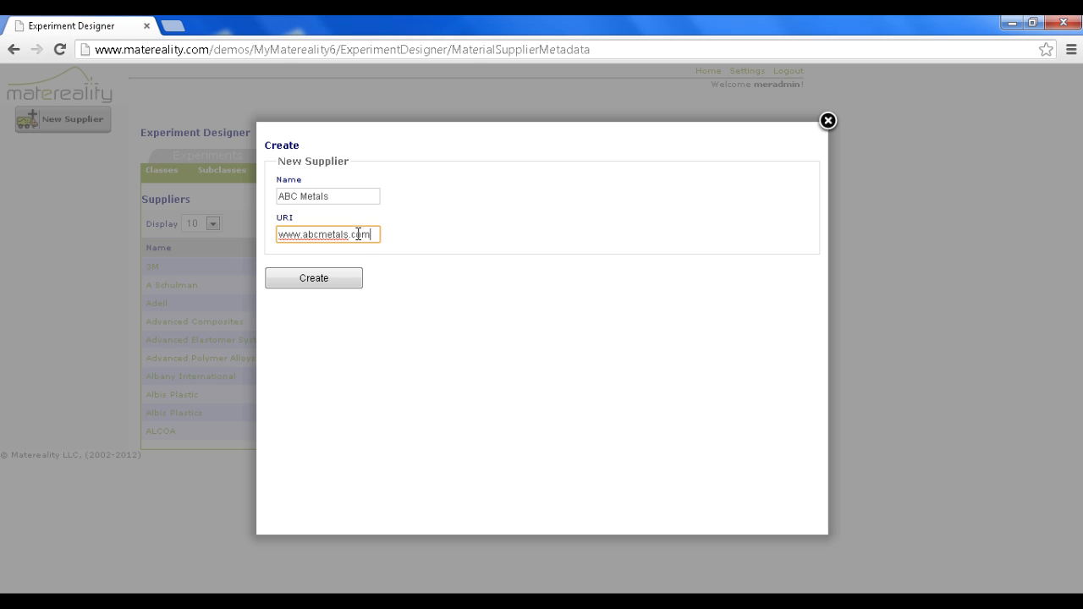
pyautogui.click(308, 281)
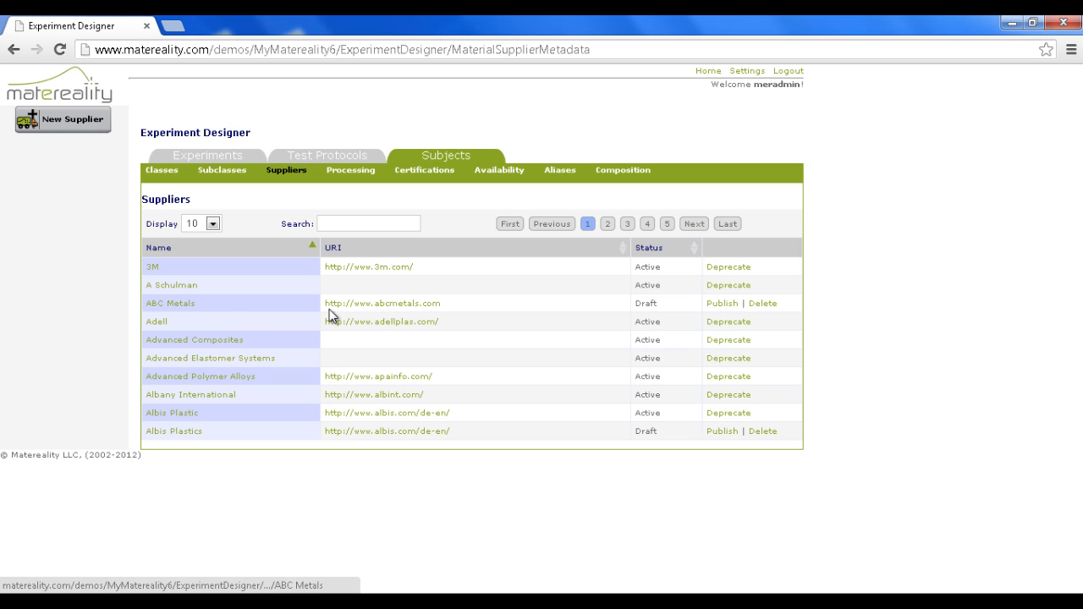
# Open the processing conditions of the Injection Molding processing type
pyautogui.click(346, 173)
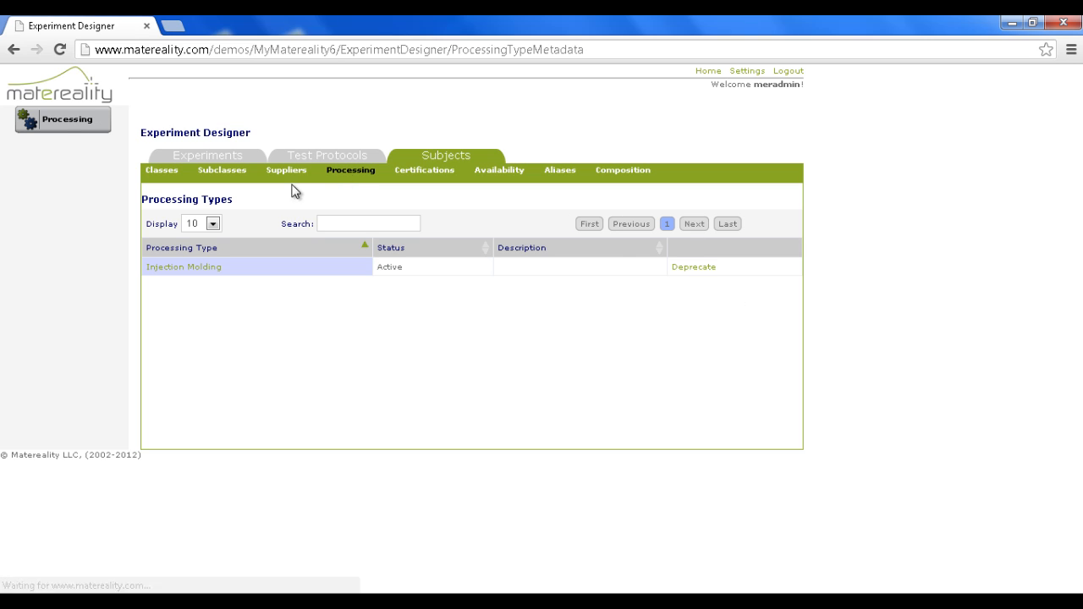
pyautogui.click(187, 273)
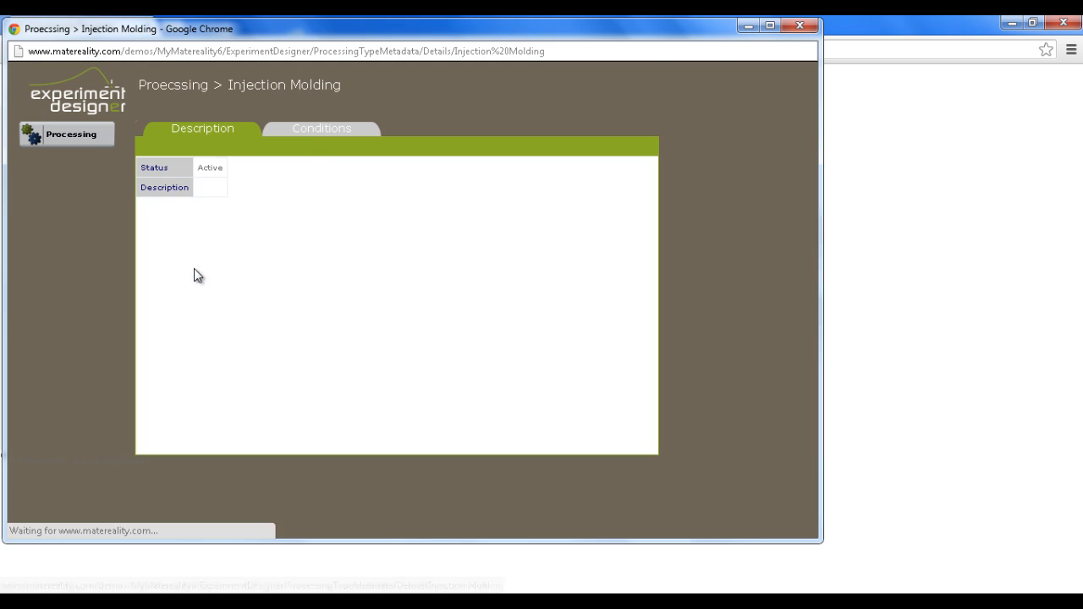
pyautogui.click(311, 134)
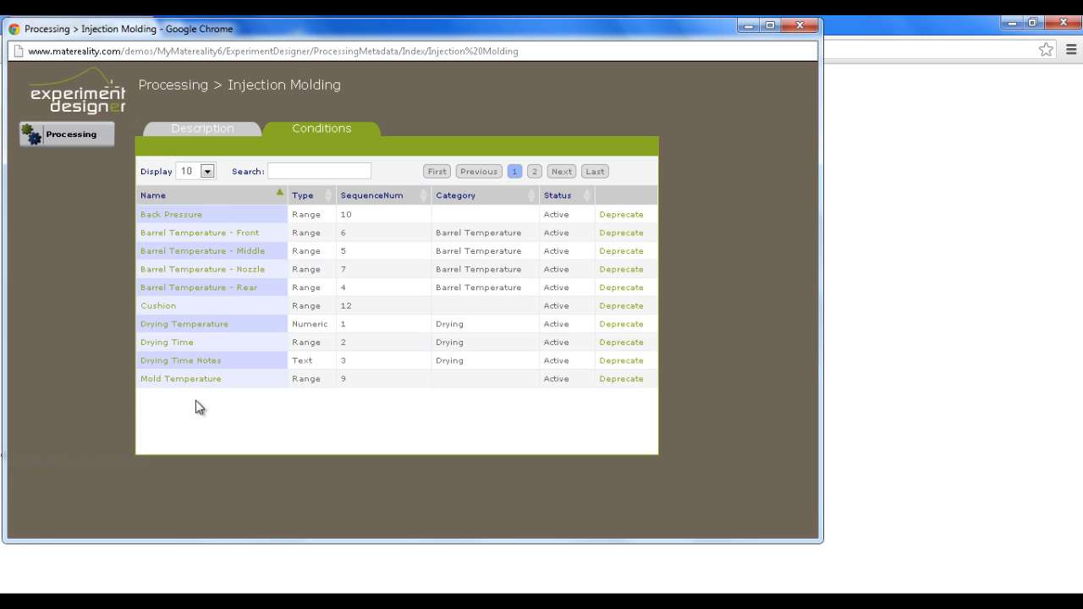
# Create a Text parameter named Dryer Mode for Injection Molding, keeping display order 15, and close the Injection Molding window
pyautogui.click(73, 135)
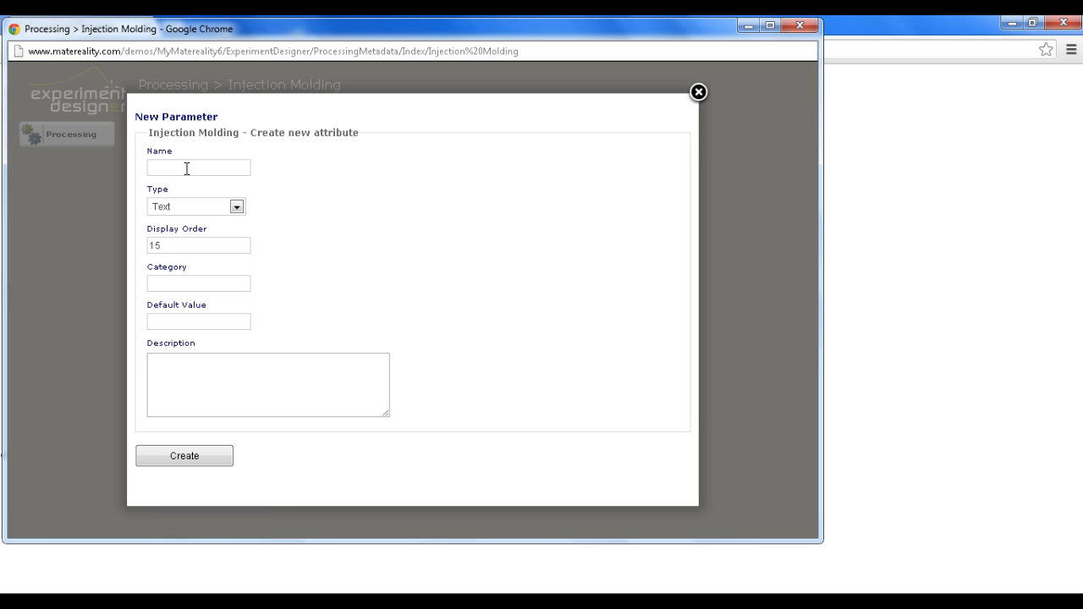
pyautogui.click(187, 168)
pyautogui.write('Dryer Mode')
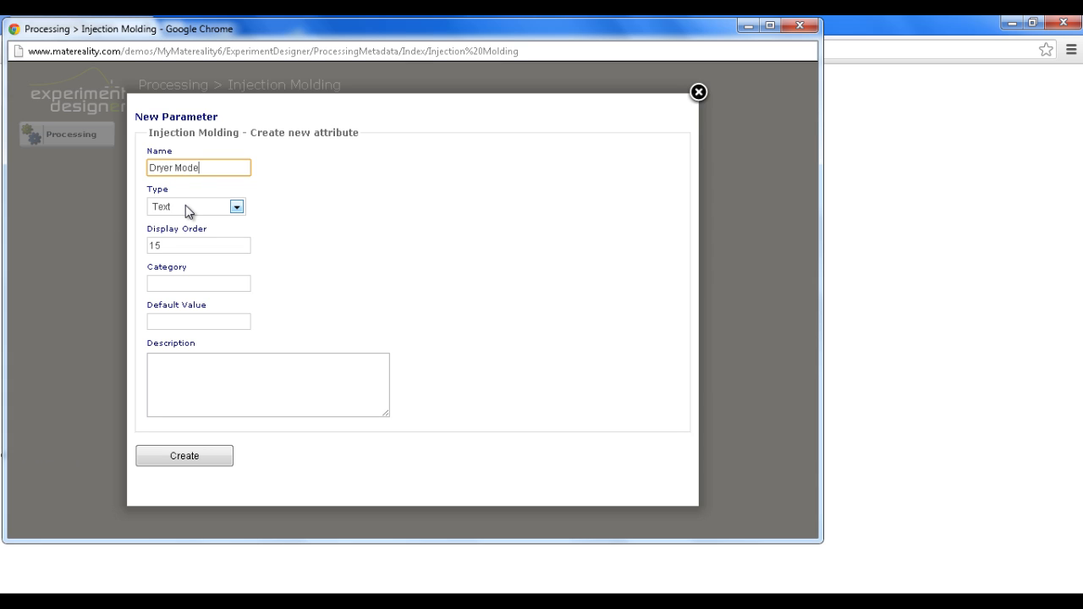
pyautogui.click(186, 457)
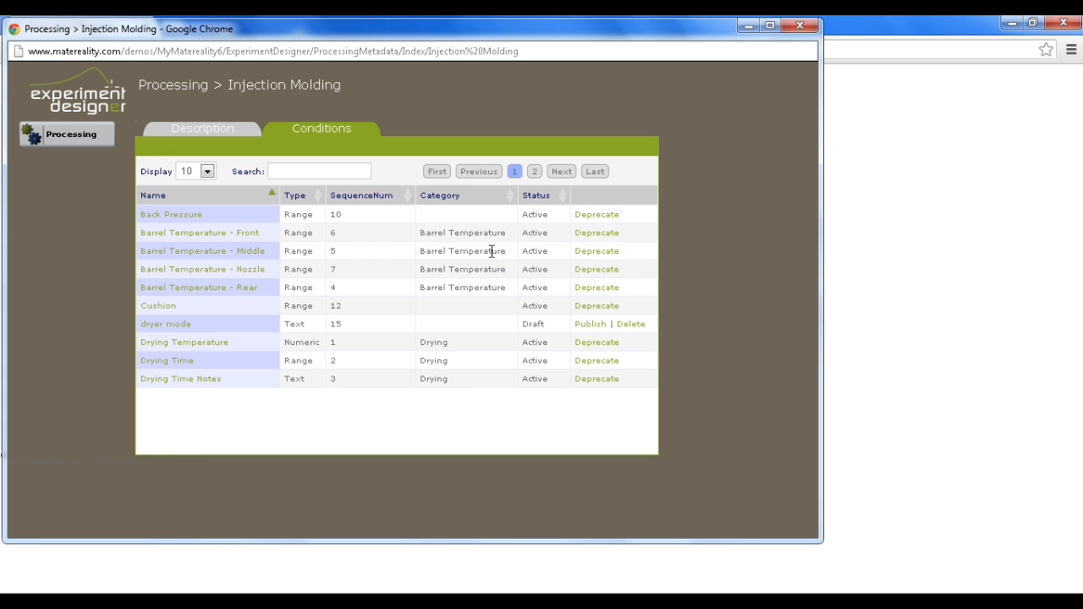
pyautogui.click(800, 27)
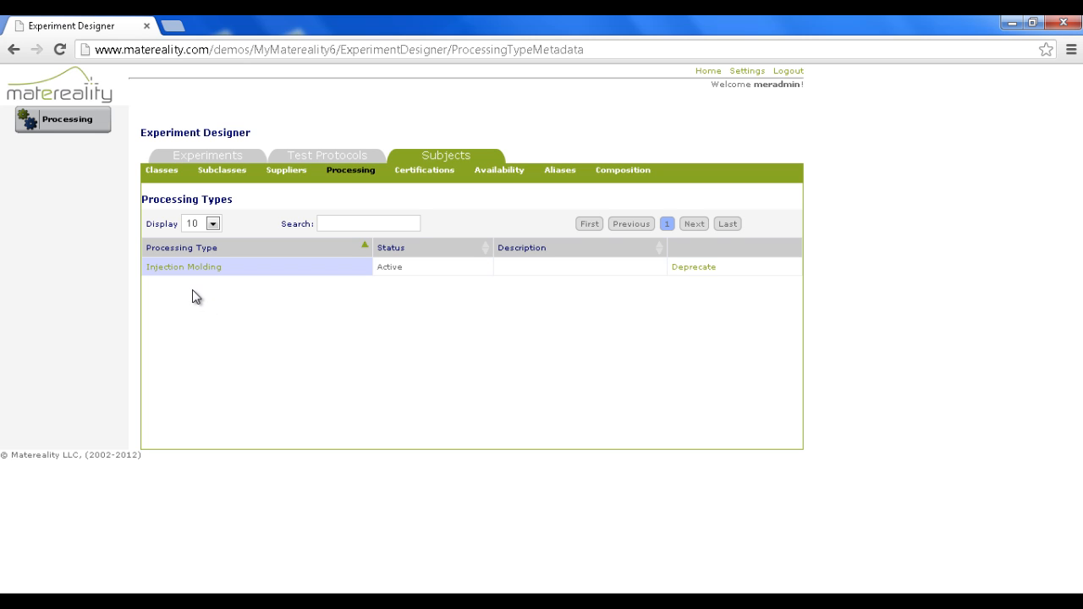
# Create a new processing type named Twin Screw Extrusion without a description
pyautogui.click(80, 127)
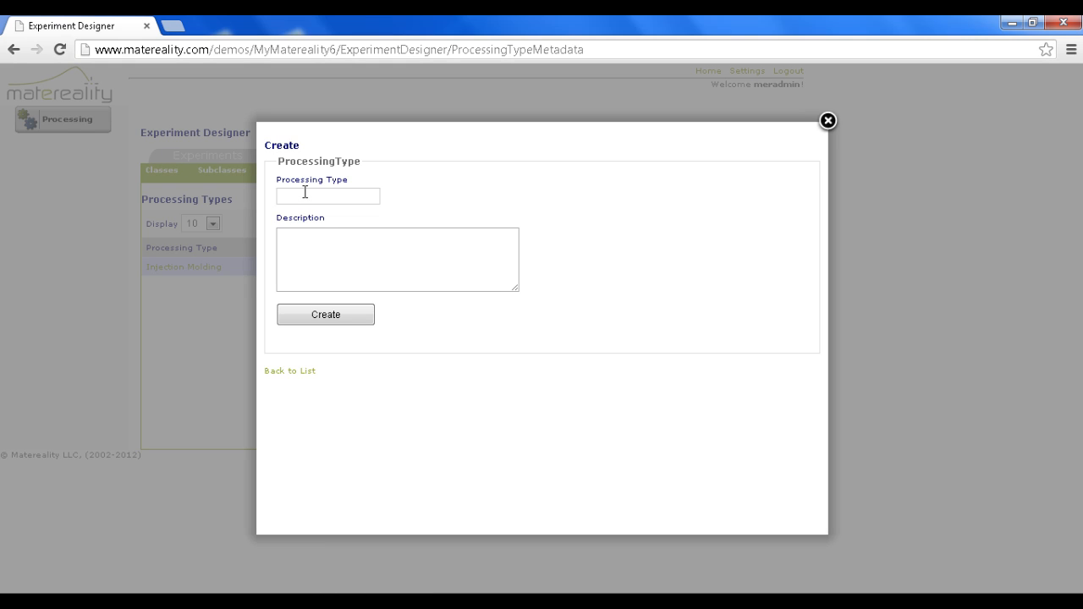
pyautogui.click(306, 194)
pyautogui.write('Twin S')
pyautogui.write('crew Extrusion')
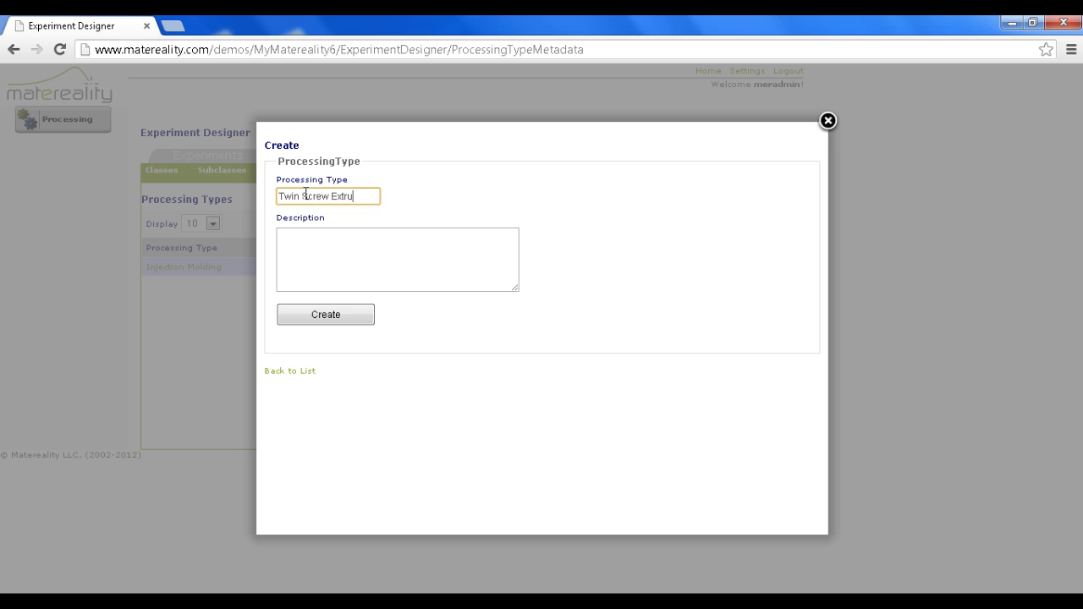
pyautogui.click(317, 315)
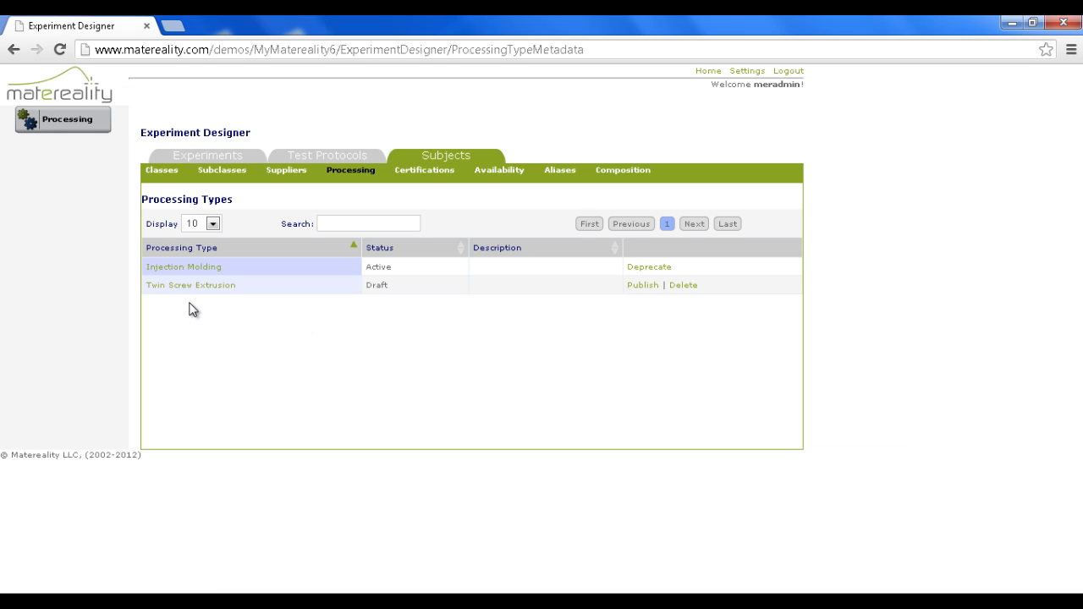
# Start a new condition for Twin Screw Extrusion, named Barrel Temperature with the Numeric type
pyautogui.click(176, 292)
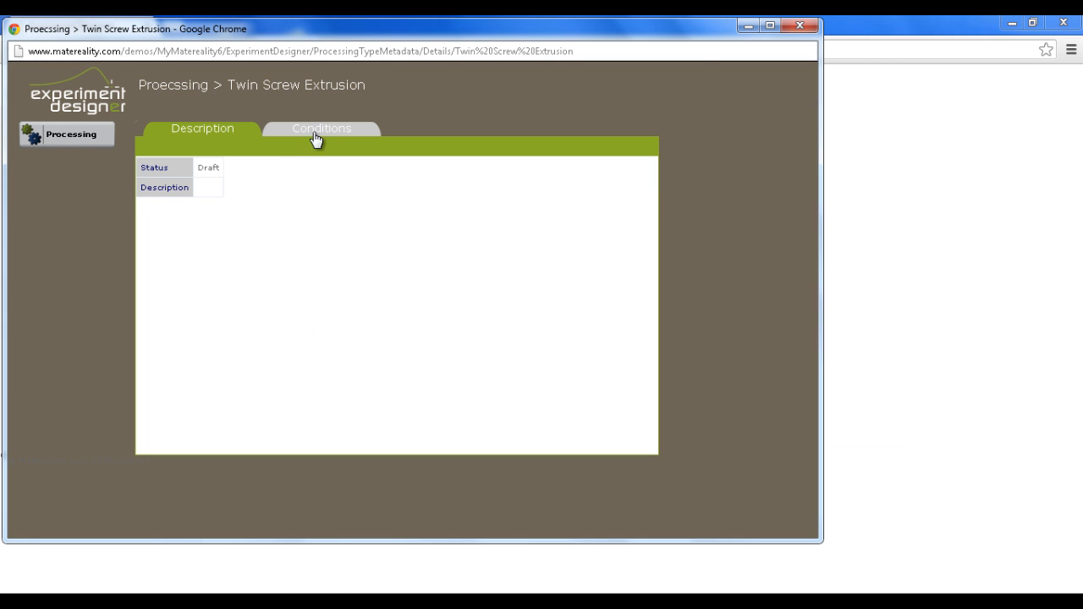
pyautogui.click(317, 136)
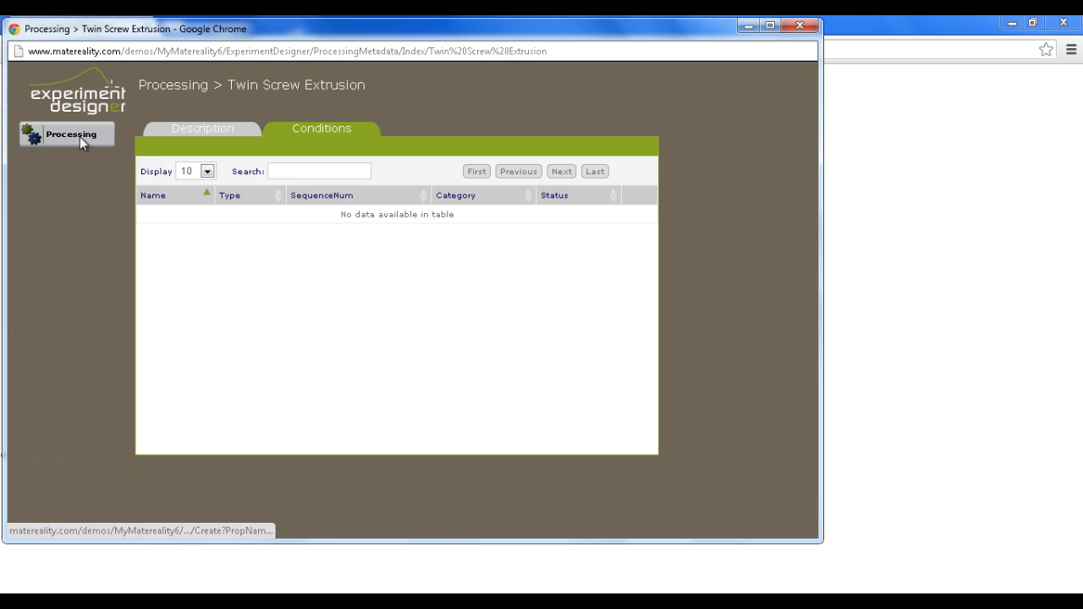
pyautogui.click(79, 136)
pyautogui.click(171, 168)
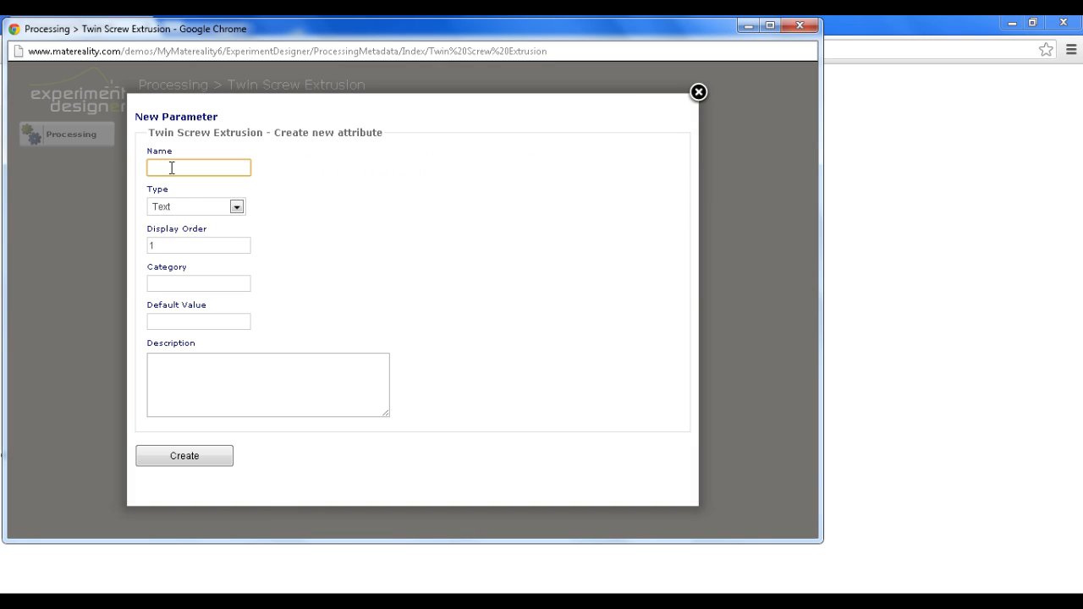
pyautogui.write('Barrel Temperature')
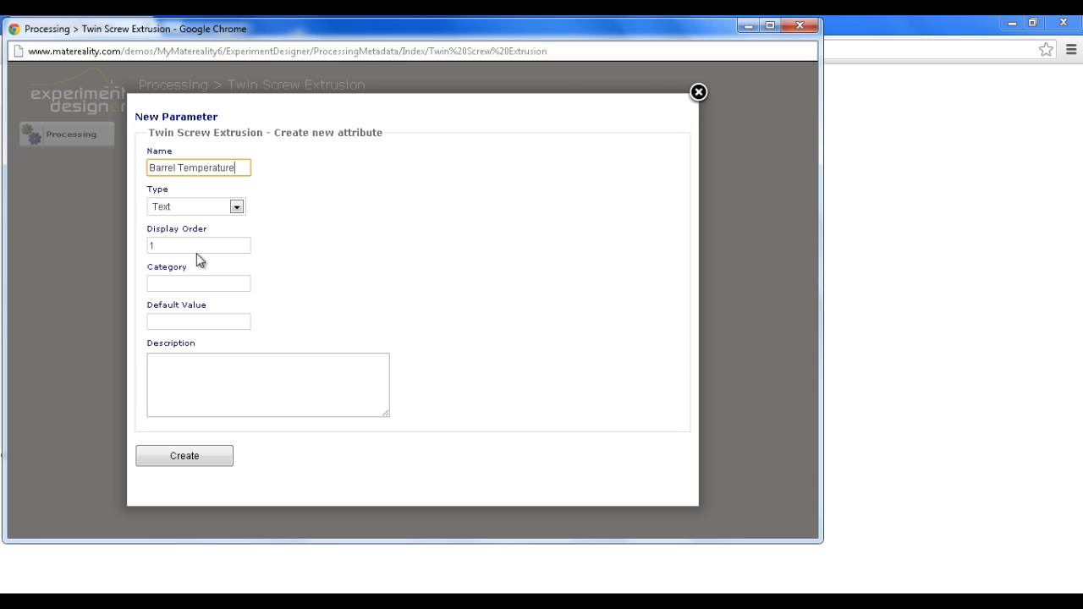
pyautogui.click(173, 209)
pyautogui.click(160, 234)
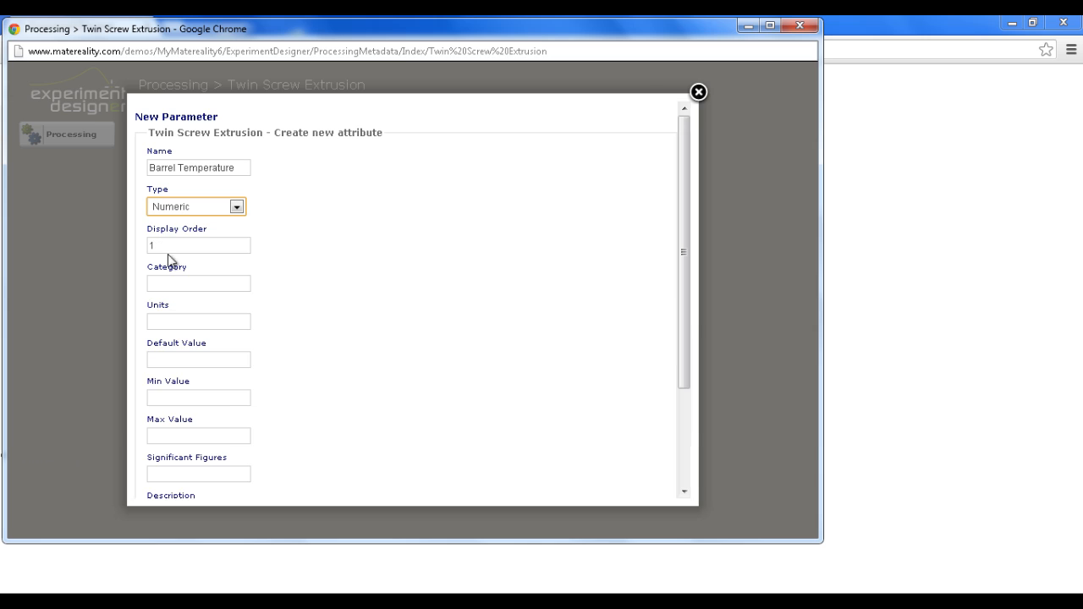
# Set the Barrel Temperature parameter's units to C and its category to Barrel, and create it
pyautogui.click(166, 322)
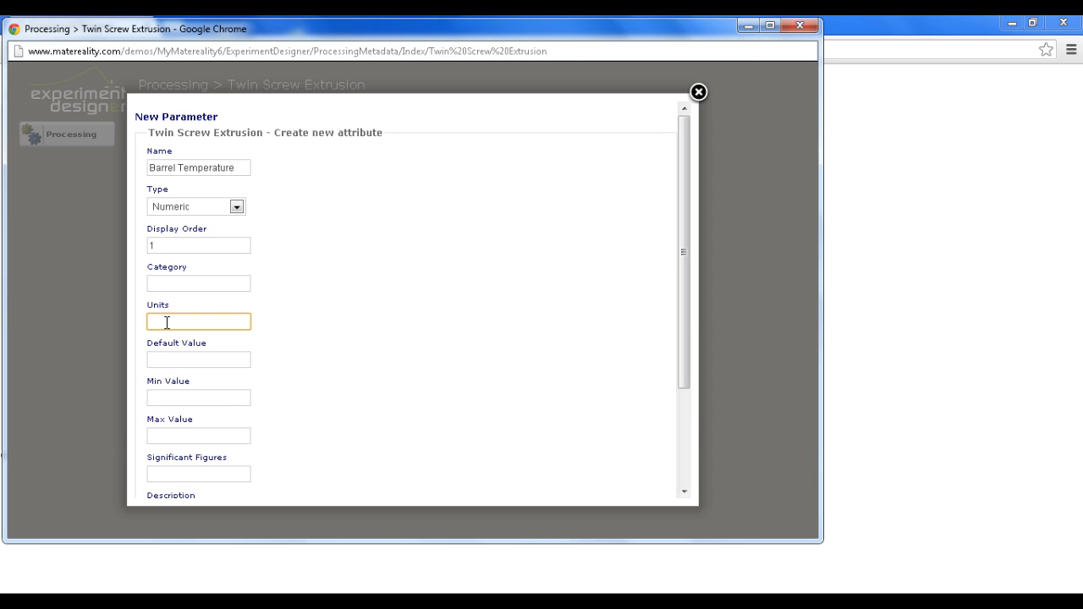
pyautogui.write('C')
pyautogui.click(174, 281)
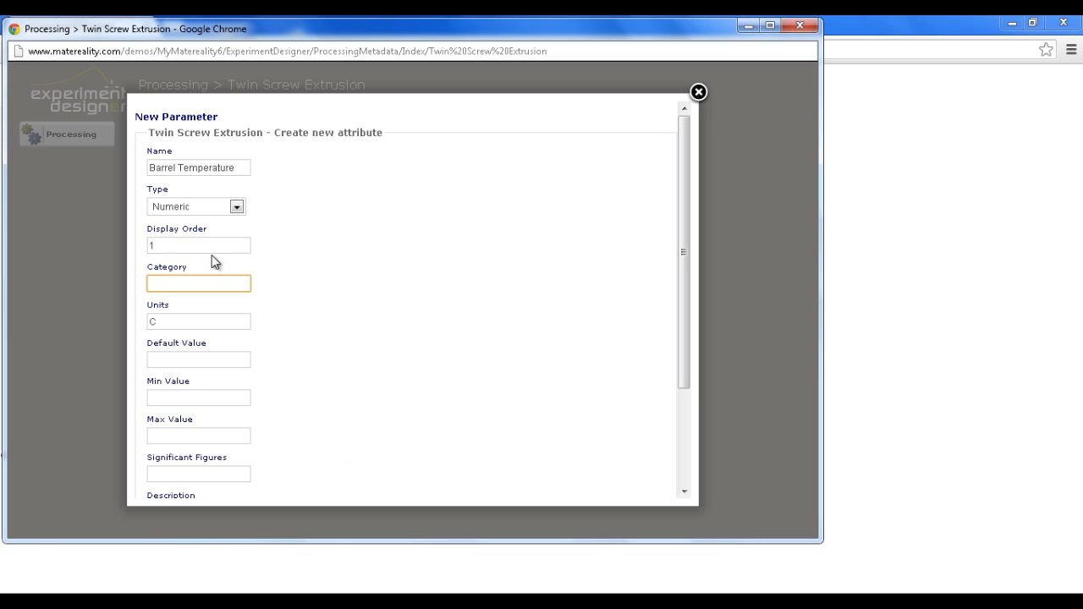
pyautogui.click(259, 265)
pyautogui.click(204, 290)
pyautogui.write('Barrel')
pyautogui.scroll(-1, 426, 448)
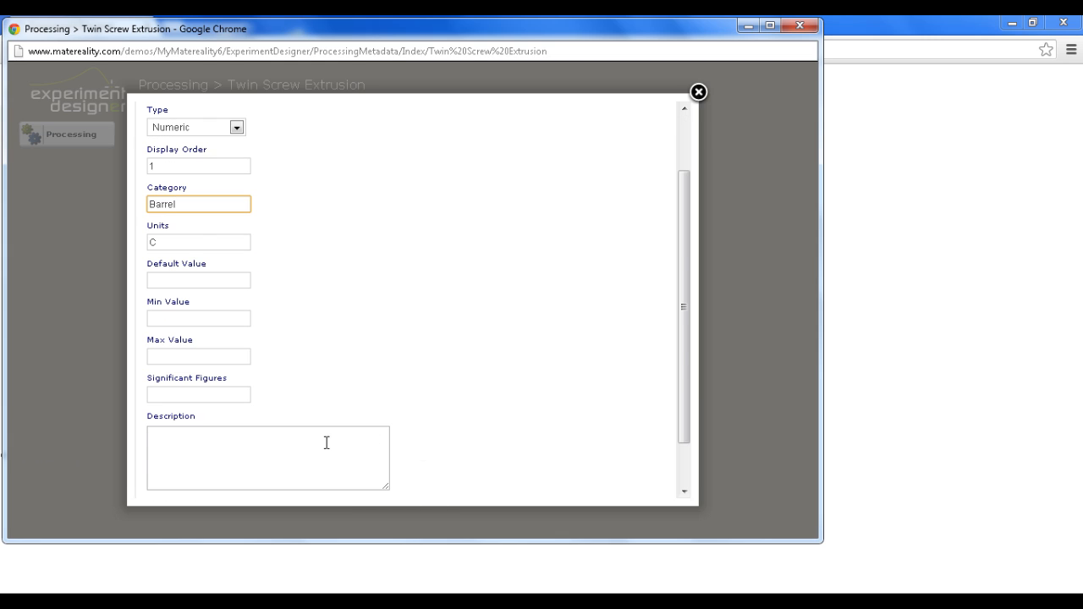
pyautogui.scroll(-1, 350, 459)
pyautogui.click(196, 474)
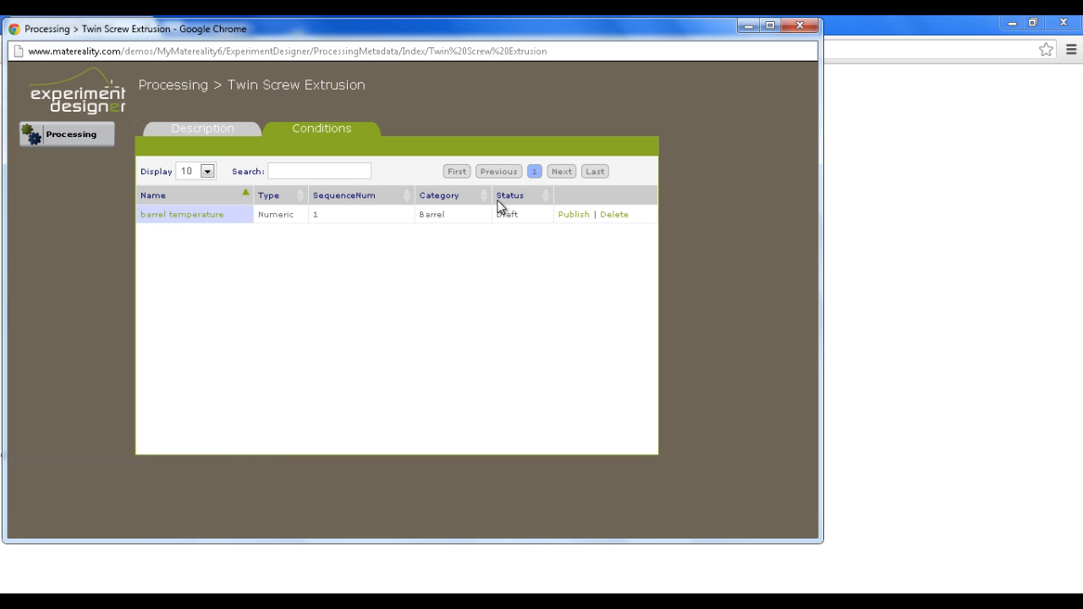
# Start another condition for Twin Screw Extrusion, named Screw Speed with the Numeric type
pyautogui.click(75, 141)
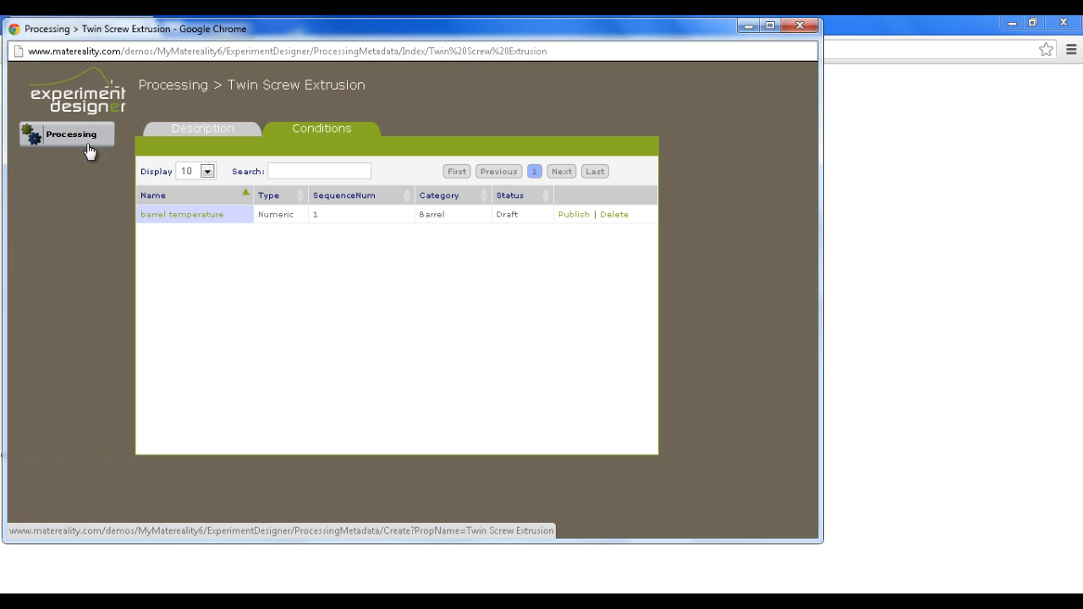
pyautogui.click(191, 166)
pyautogui.write('S')
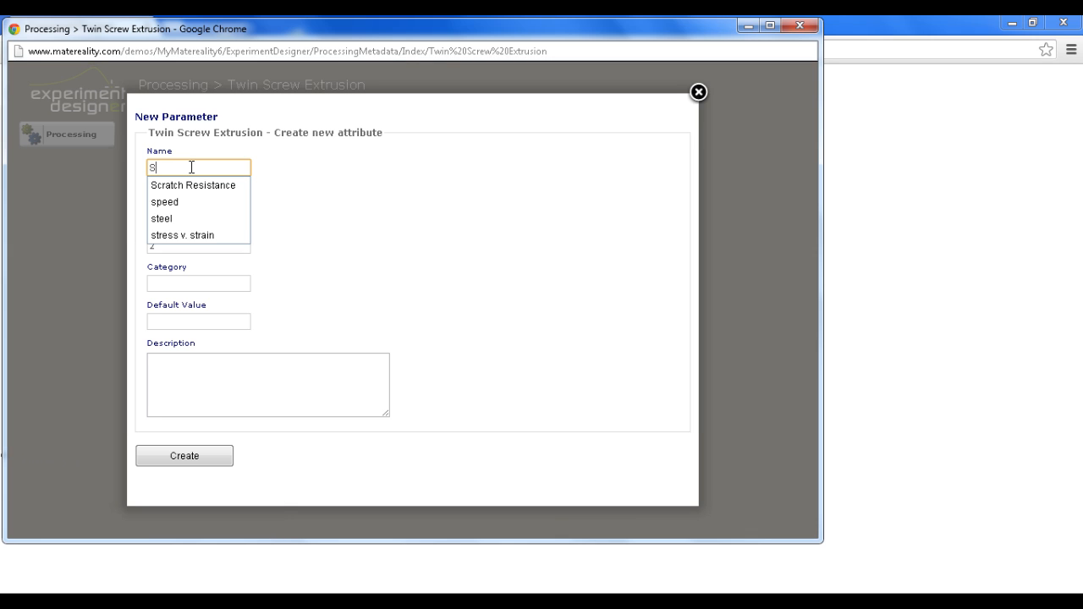
pyautogui.write('crew')
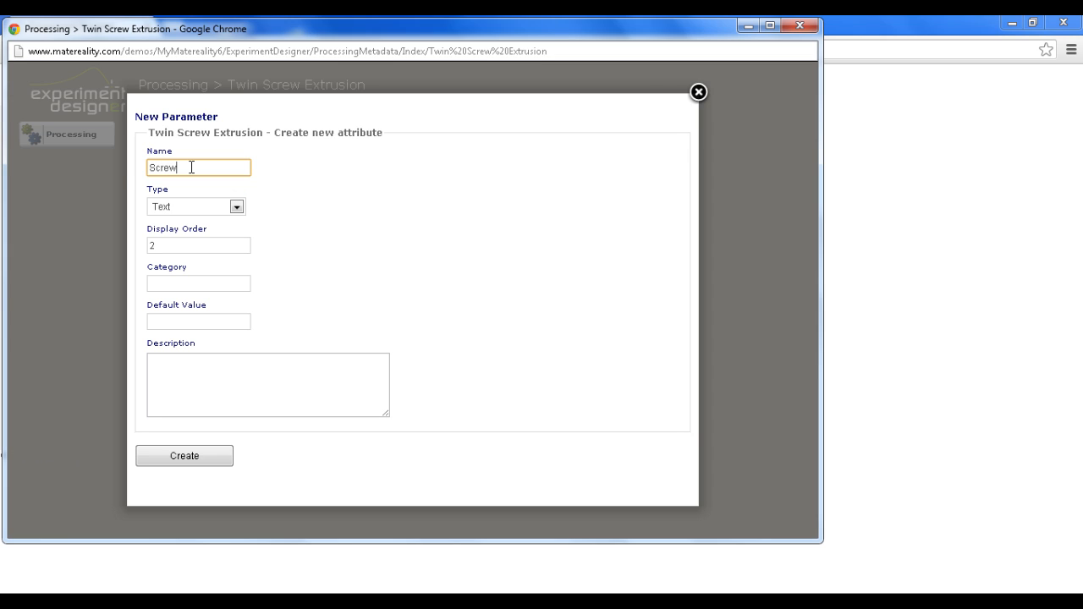
pyautogui.write(' Speed')
pyautogui.click(237, 208)
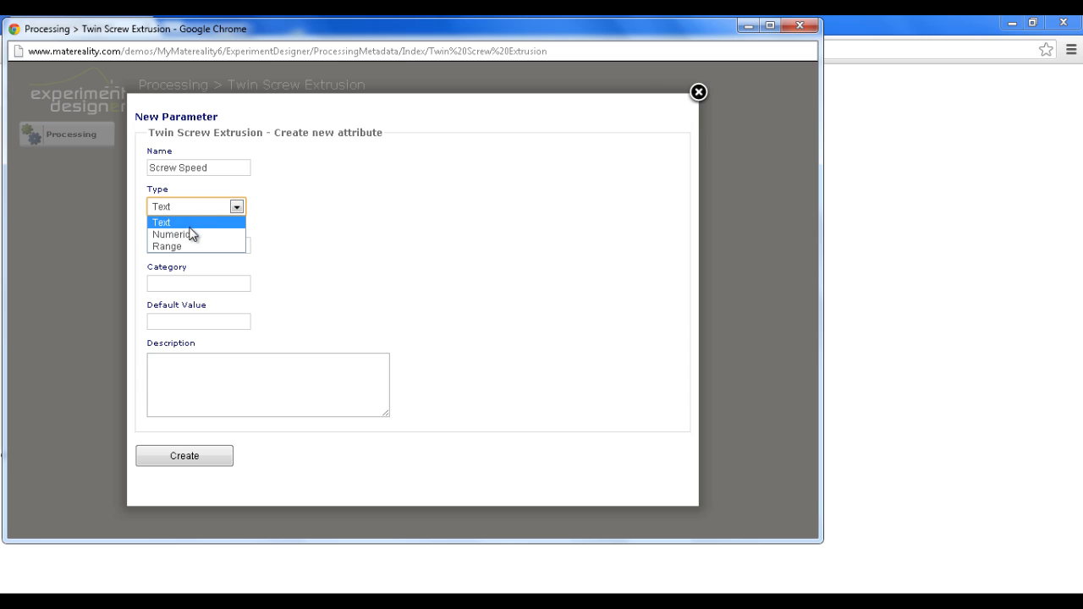
pyautogui.click(225, 235)
# Set the Screw Speed parameter's category to Screw
pyautogui.click(175, 283)
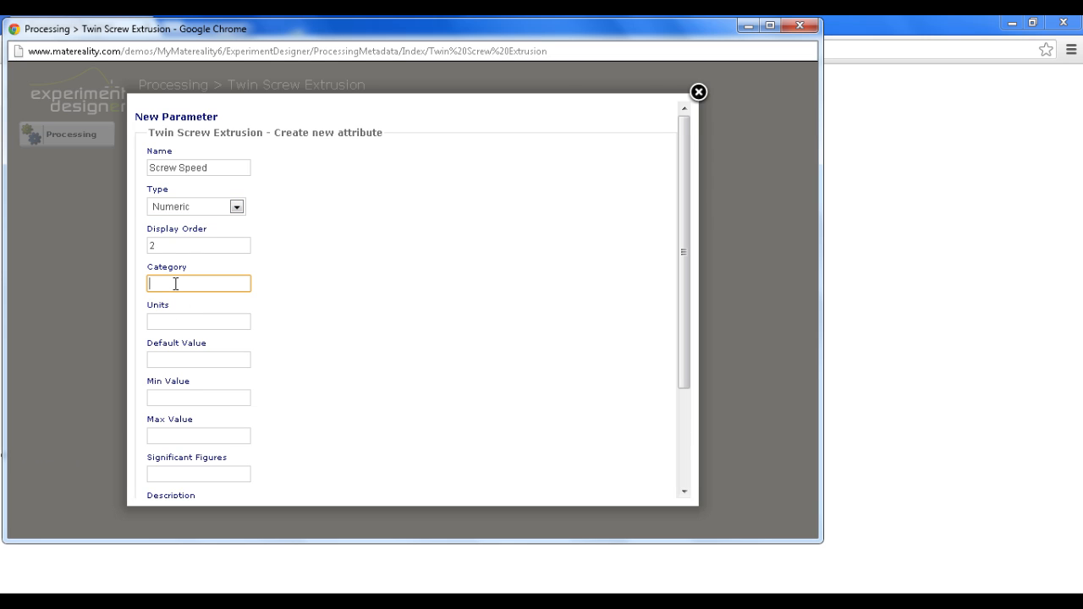
pyautogui.write('B')
pyautogui.press('BackSpace')
pyautogui.write('A')
pyautogui.press('BackSpace')
pyautogui.write('Screw')
# Set the Screw Speed parameter's units to mm/s
pyautogui.click(212, 325)
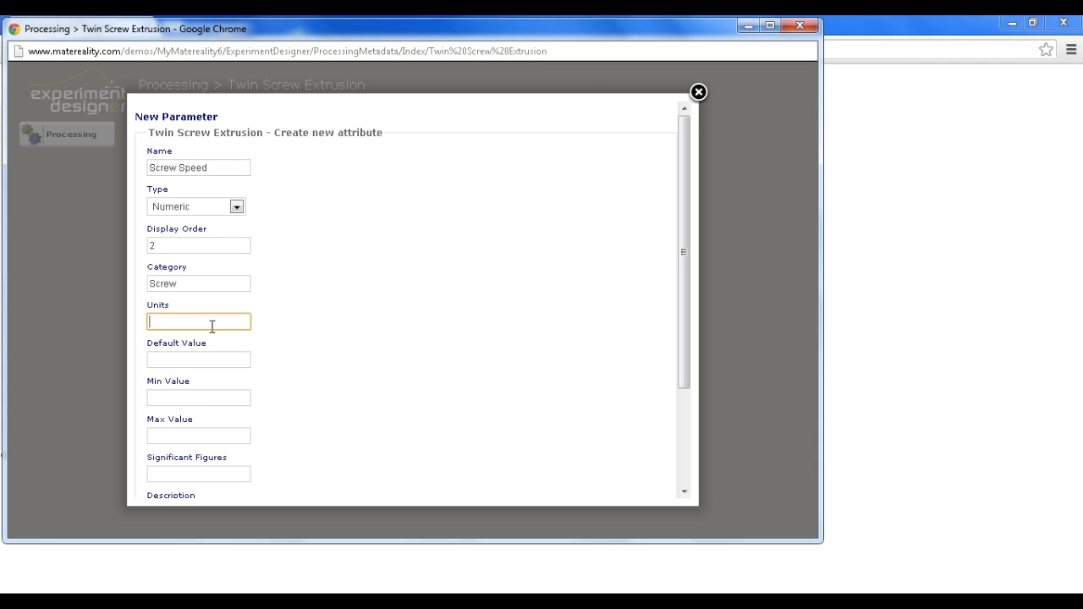
pyautogui.write('mm/s')
pyautogui.click(389, 431)
pyautogui.scroll(-3, 416, 423)
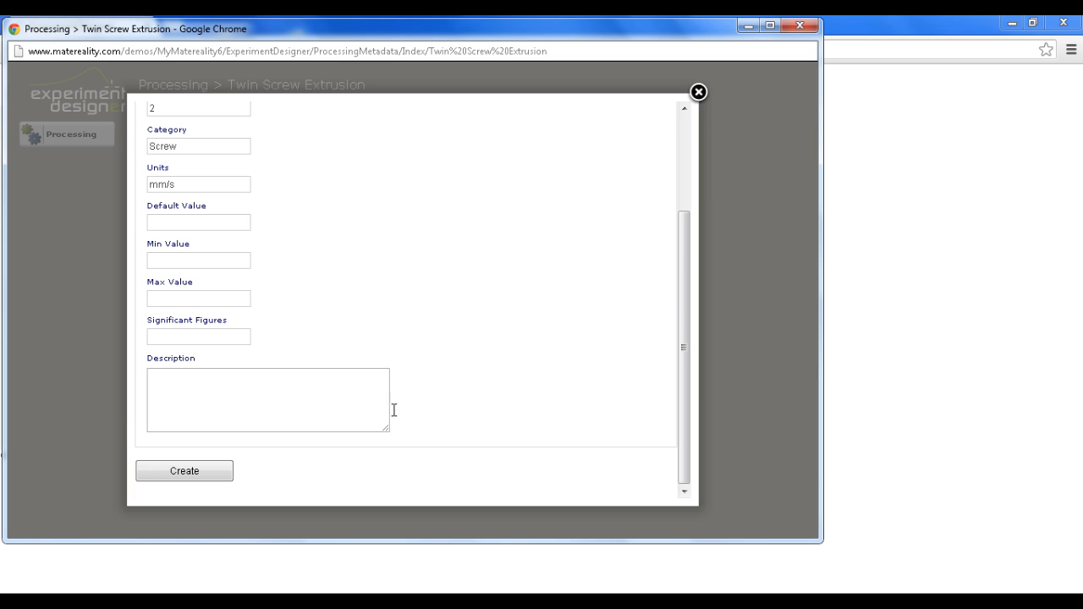
# Set the Screw Speed parameter's units to rpm, create it, and close the Twin Screw Extrusion window
pyautogui.doubleClick(151, 186)
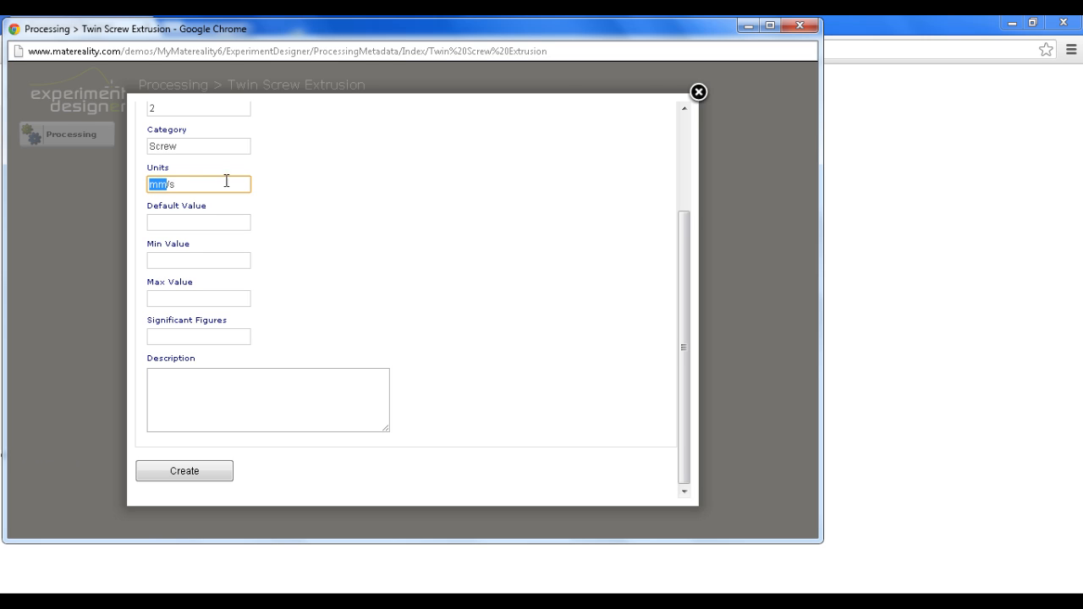
pyautogui.moveTo(181, 183); pyautogui.dragTo(138, 184)
pyautogui.write('rpm')
pyautogui.click(180, 476)
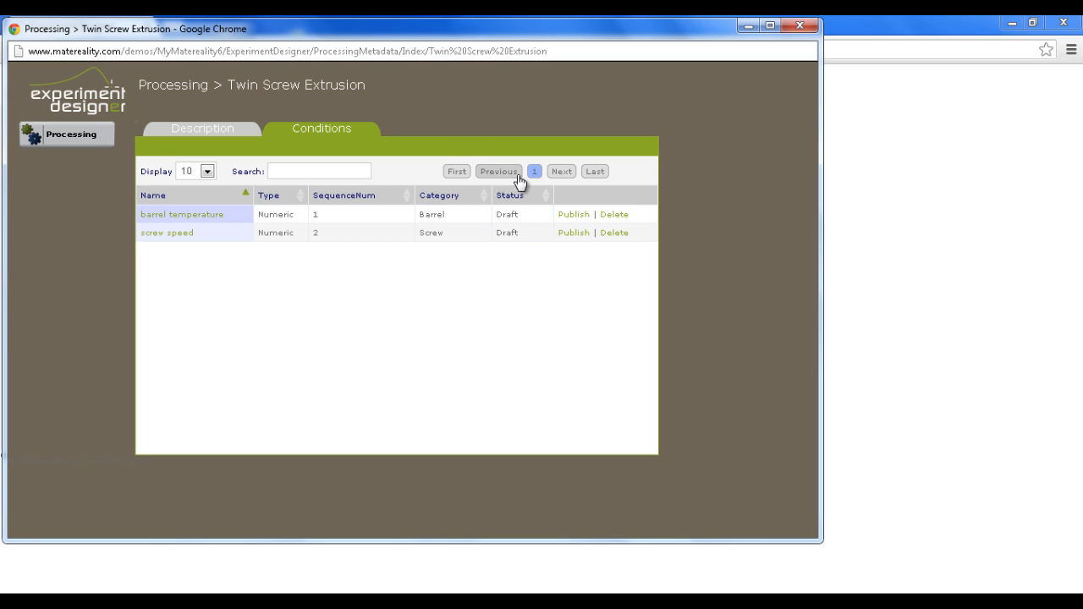
pyautogui.click(800, 28)
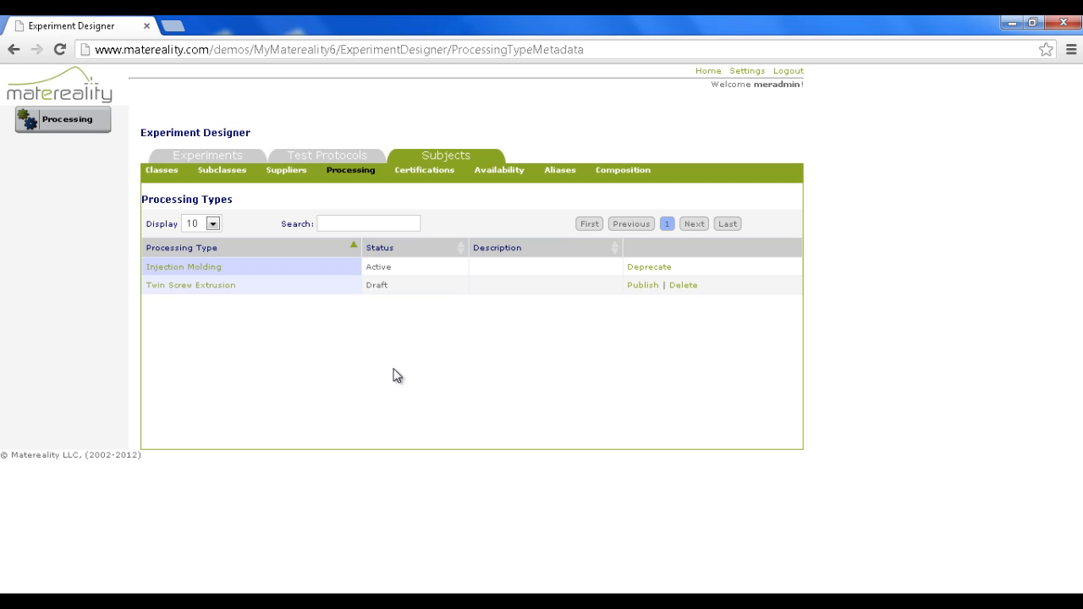
# Create a new subject certification named ASTM without a description
pyautogui.click(431, 176)
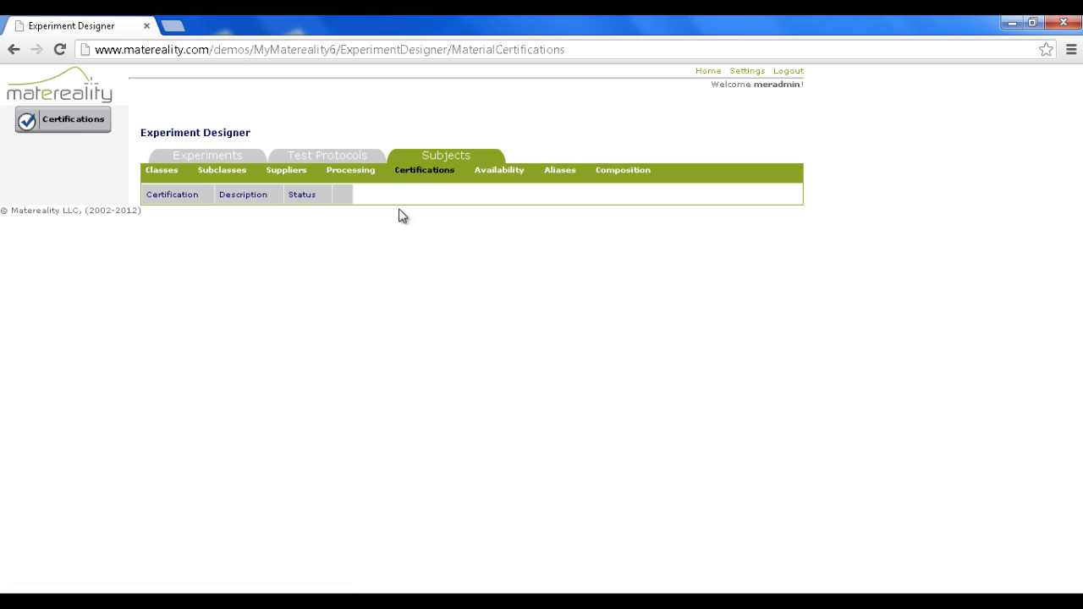
pyautogui.click(79, 124)
pyautogui.click(312, 185)
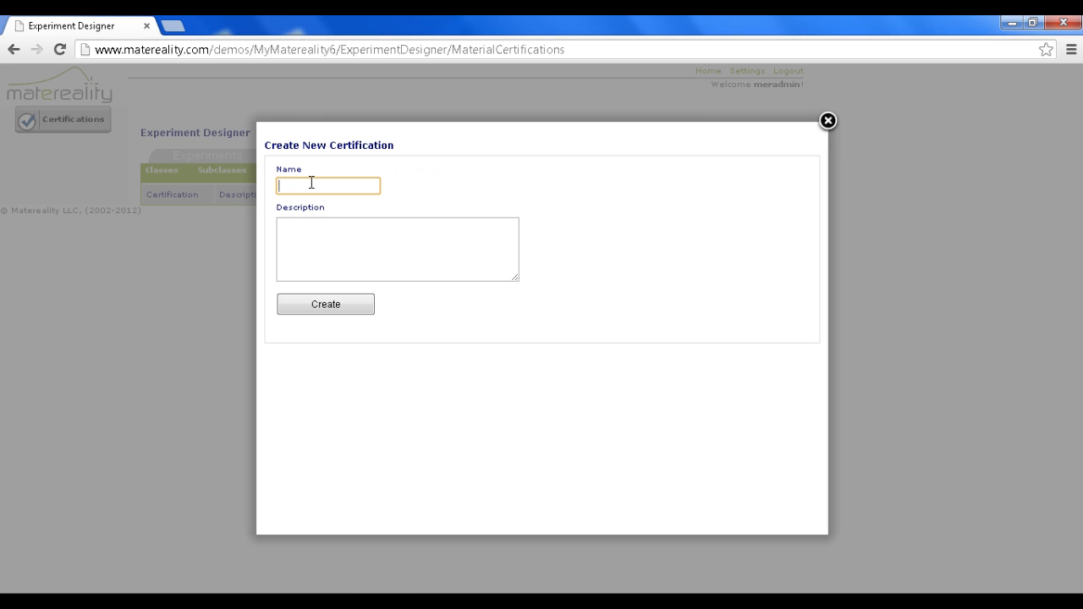
pyautogui.write('ASTM')
pyautogui.click(335, 307)
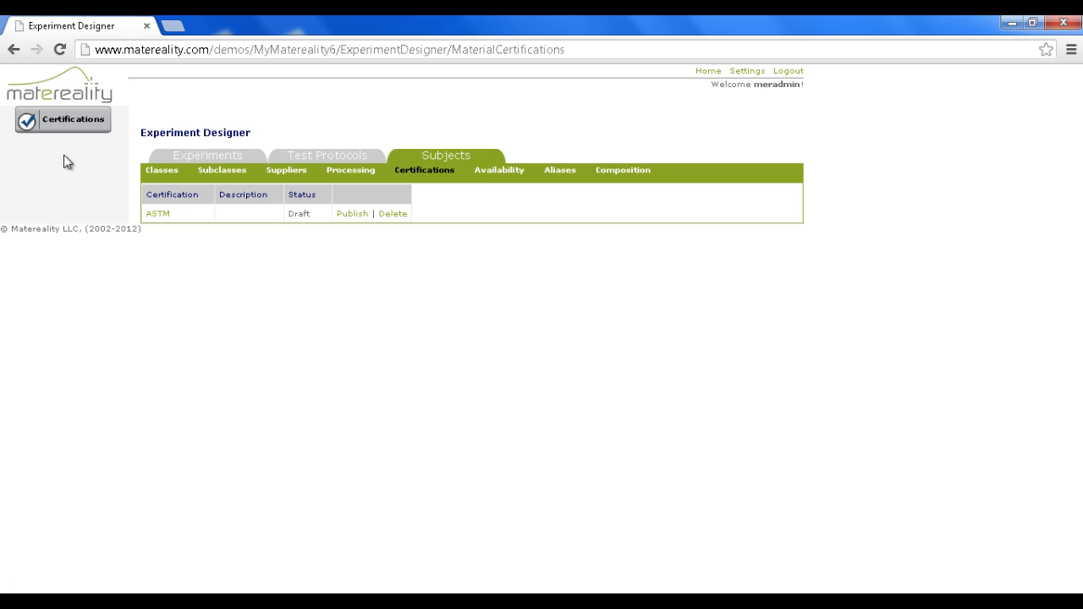
# Create a second certification named GM without a description
pyautogui.click(71, 125)
pyautogui.click(297, 183)
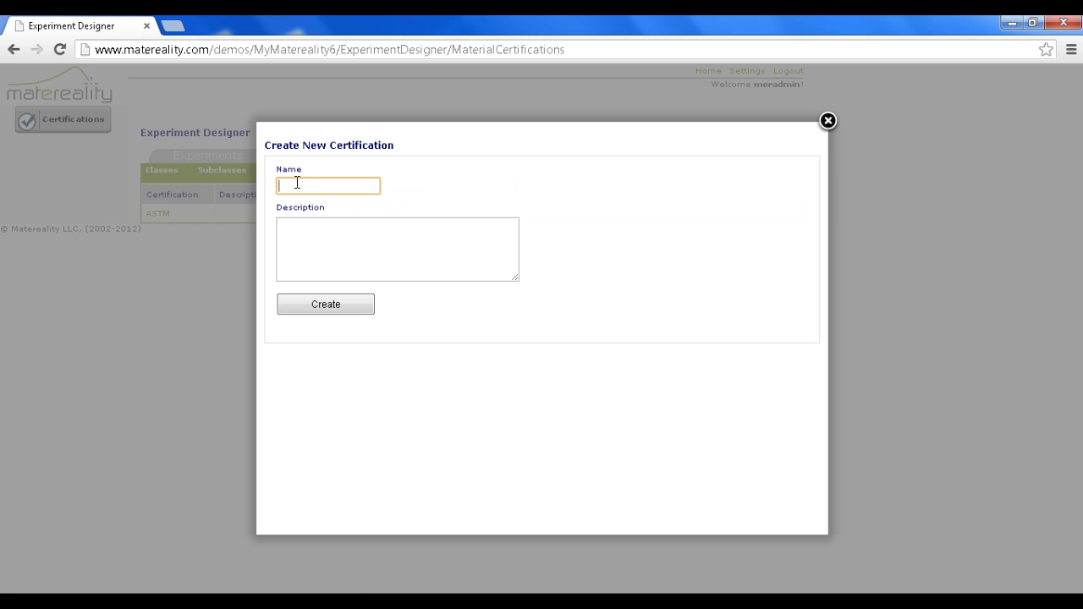
pyautogui.write('GM')
pyautogui.click(322, 314)
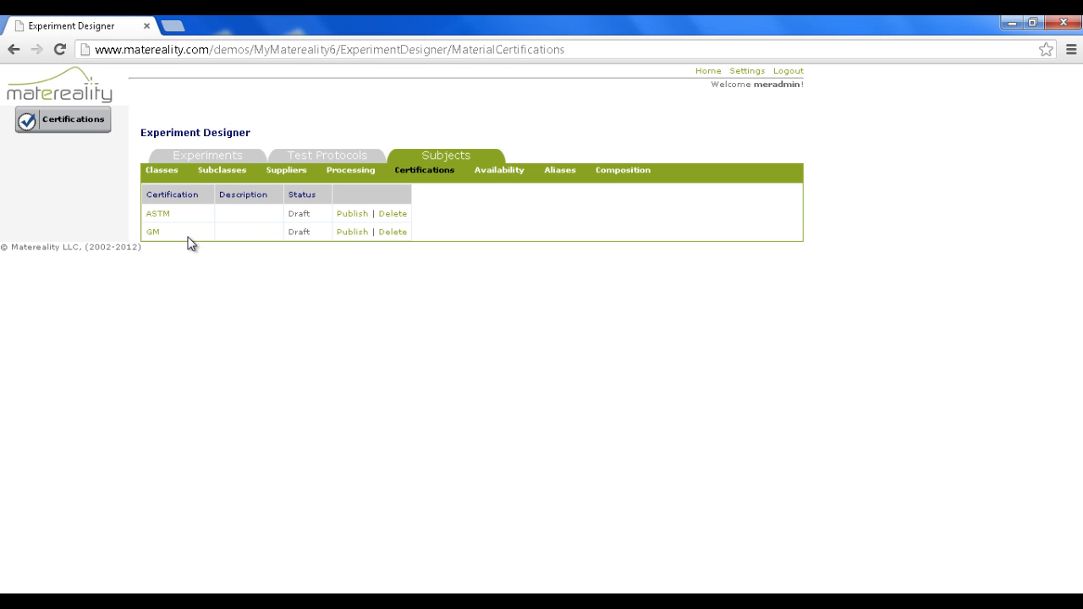
# Create a material availability region named Asia, leaving its category and description empty
pyautogui.click(487, 180)
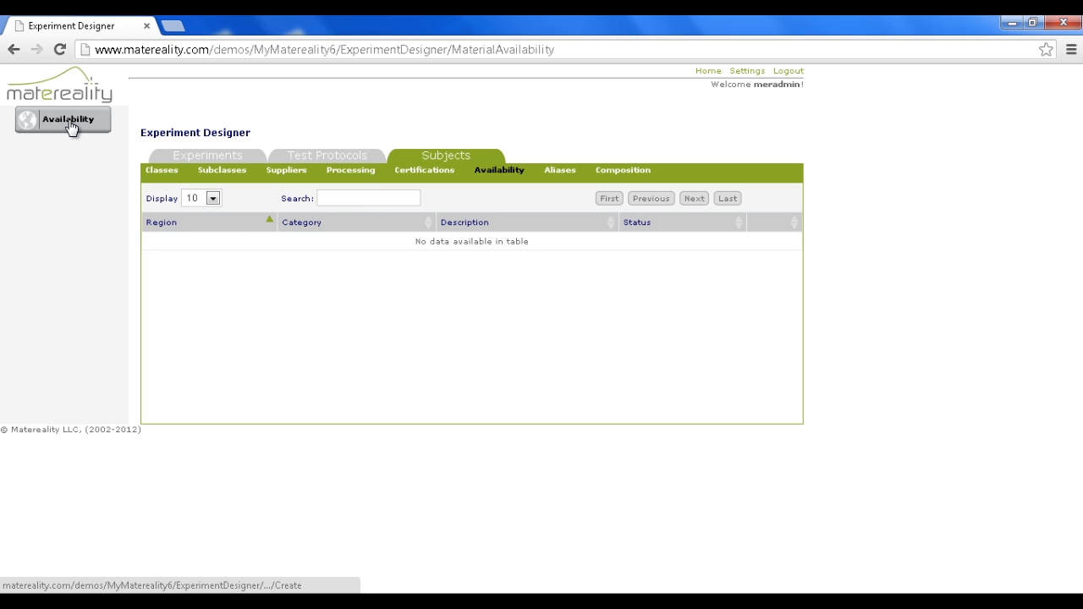
pyautogui.click(71, 124)
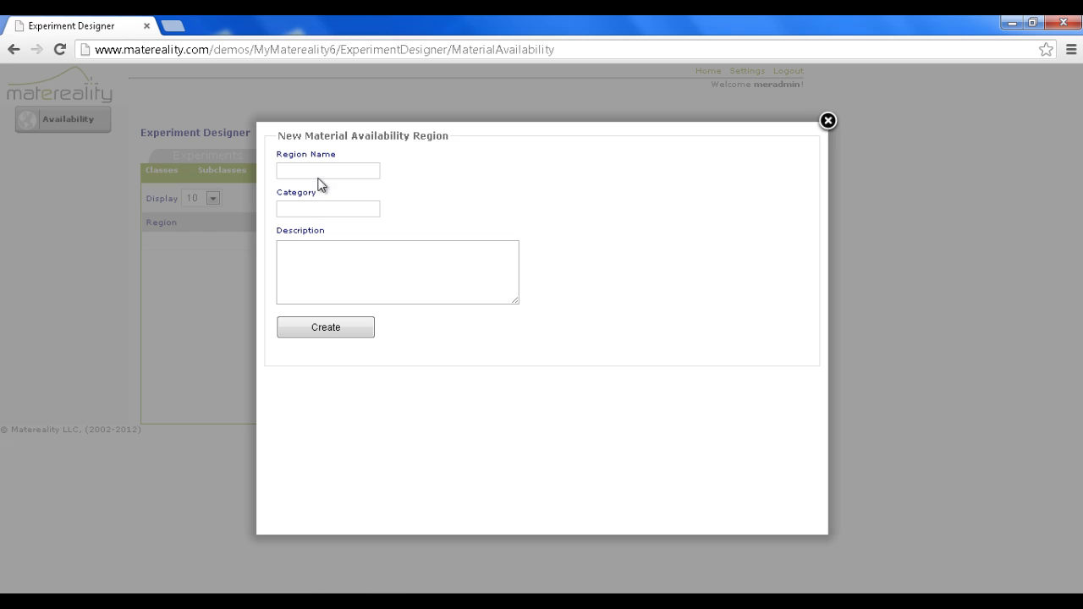
pyautogui.click(320, 173)
pyautogui.write('Asia')
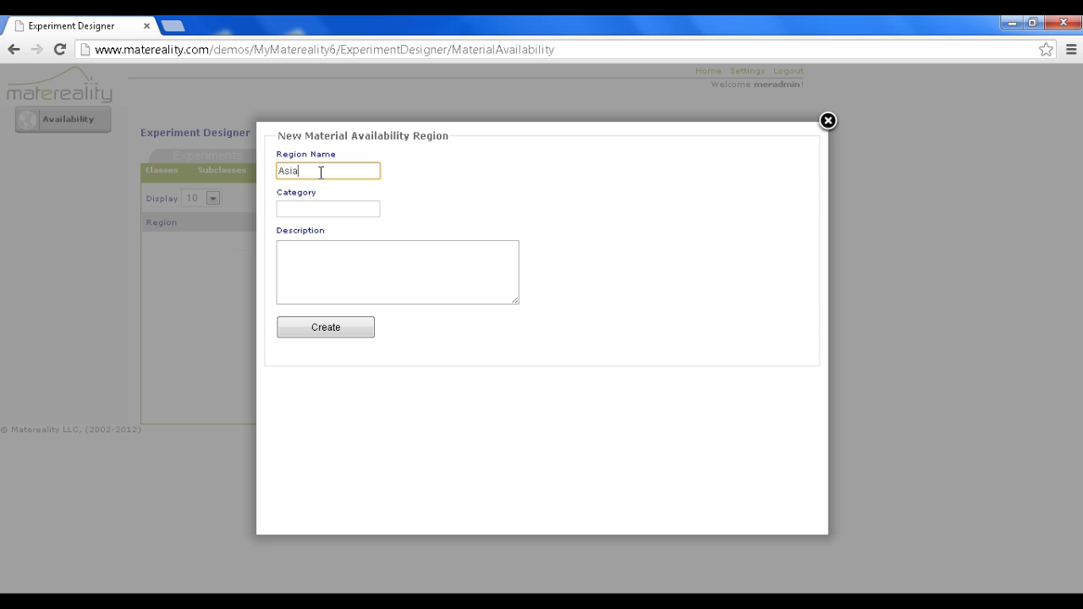
pyautogui.click(321, 330)
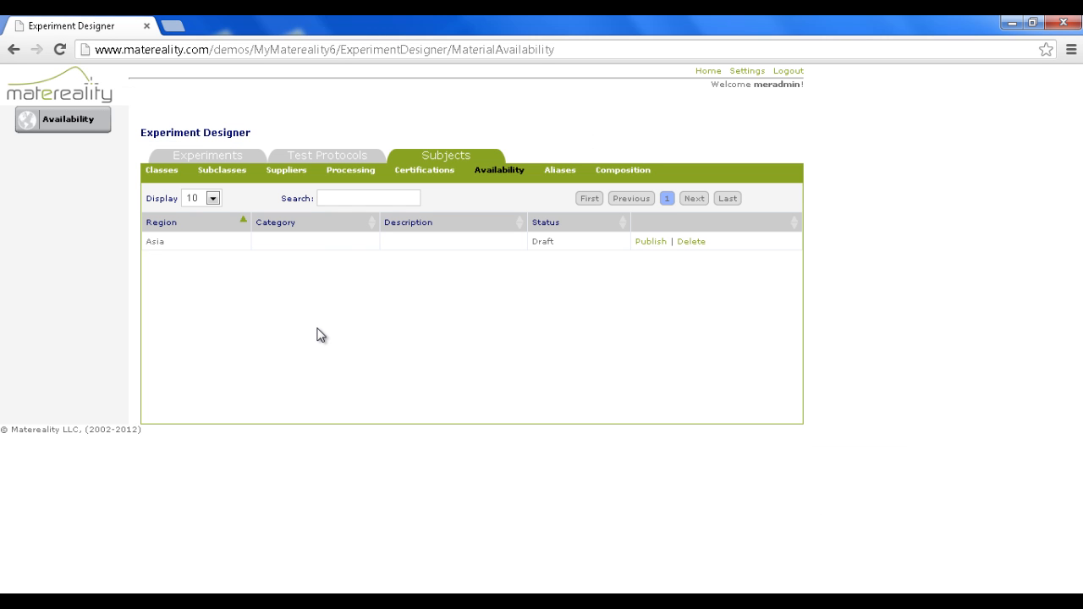
# Create a new alias naming authority named Internal ID without a description
pyautogui.click(560, 172)
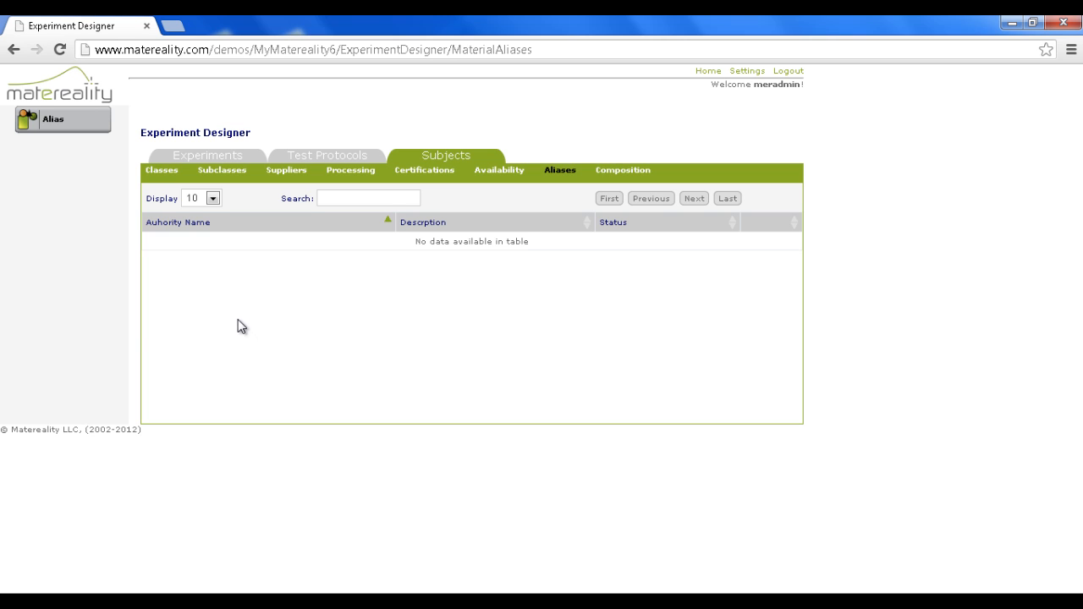
pyautogui.click(80, 121)
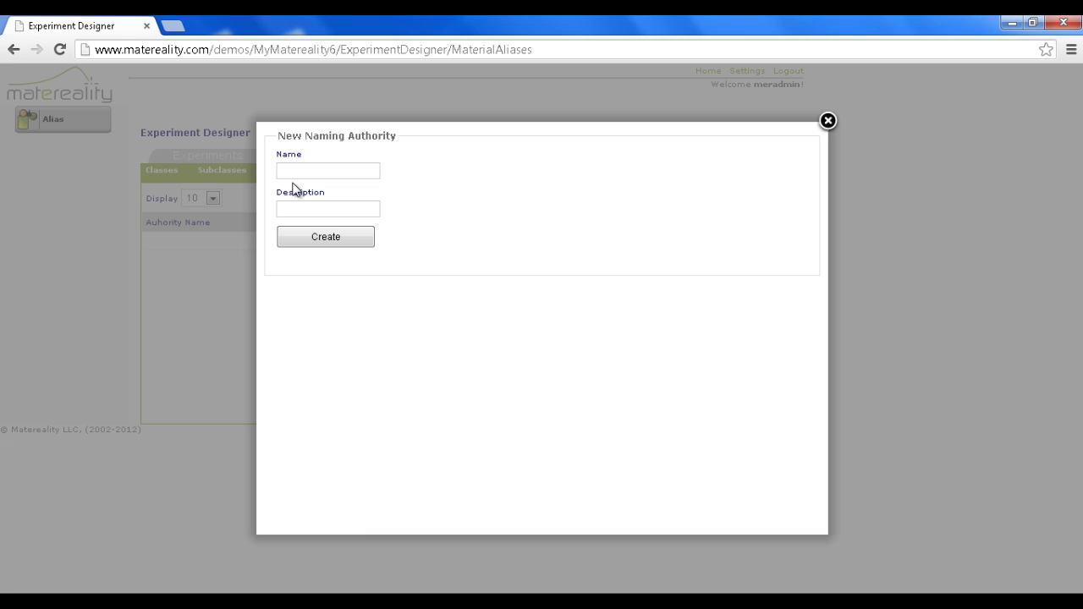
pyautogui.click(301, 171)
pyautogui.write('iNTERN')
pyautogui.press('BackSpace')
pyautogui.press('BackSpace')
pyautogui.press('BackSpace')
pyautogui.press('BackSpace')
pyautogui.press('BackSpace')
pyautogui.press('BackSpace')
pyautogui.write('Internal ID')
pyautogui.click(305, 243)
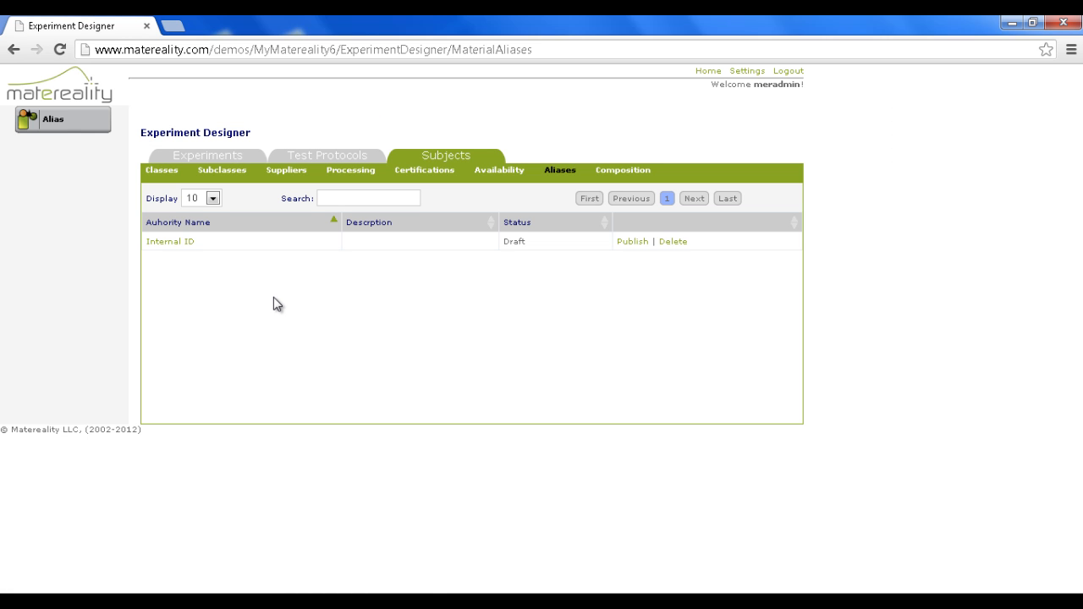
# Create a new composition type named Filled Plastic without a description
pyautogui.click(605, 174)
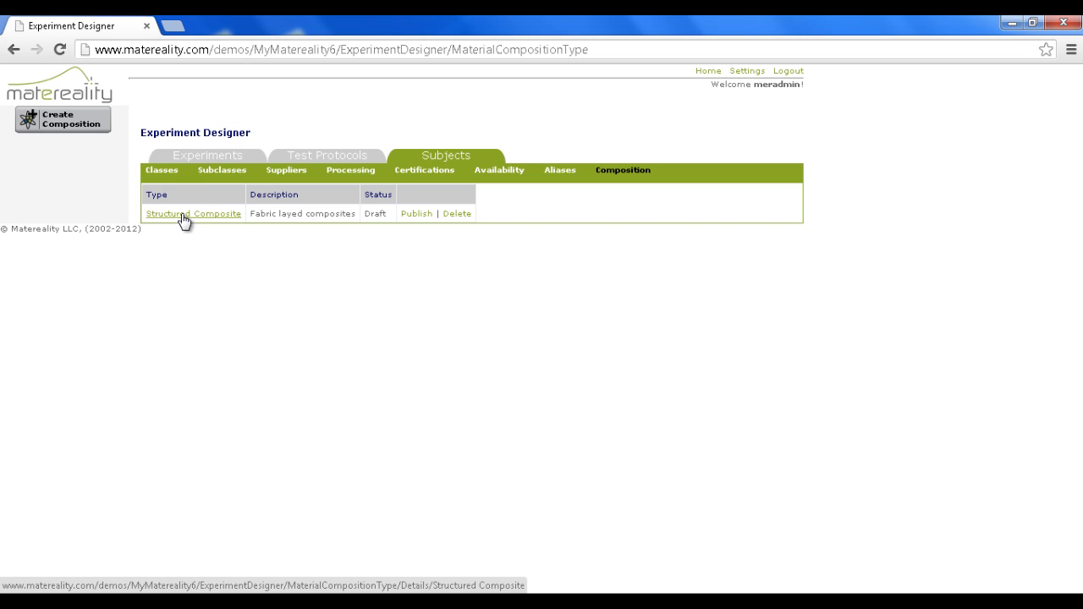
pyautogui.click(76, 127)
pyautogui.click(329, 194)
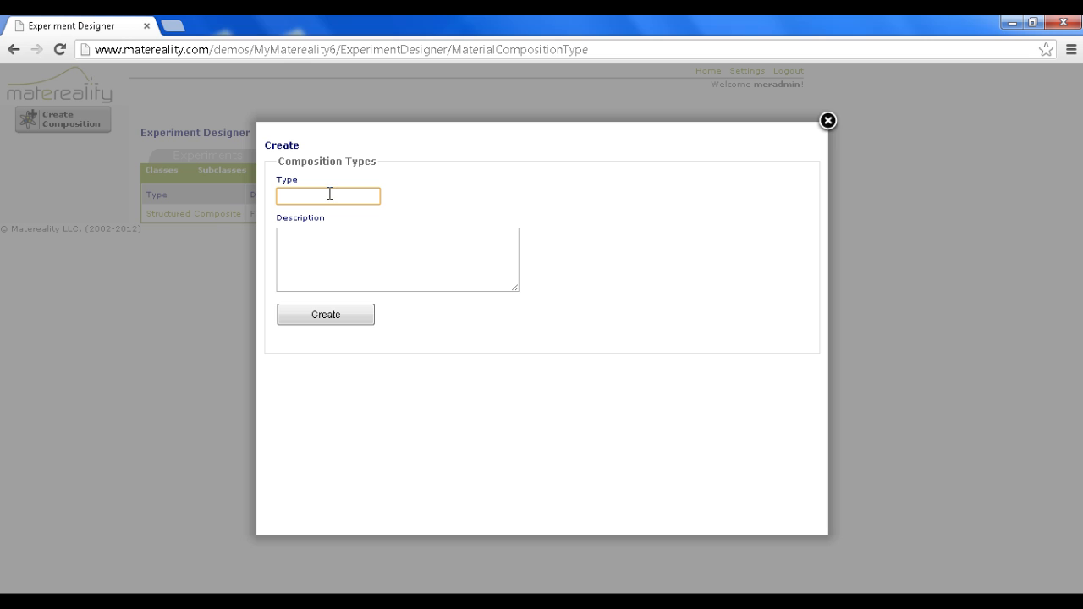
pyautogui.write('Filled Plastic')
pyautogui.click(342, 317)
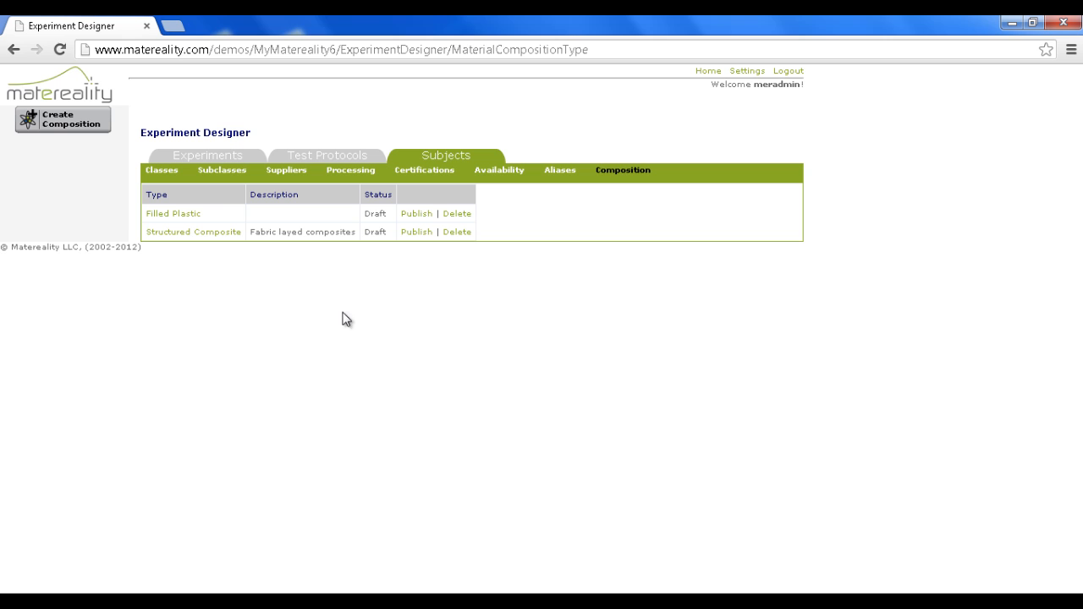
# Add a component named matrix to the Filled Plastic composition, without a description
pyautogui.click(178, 214)
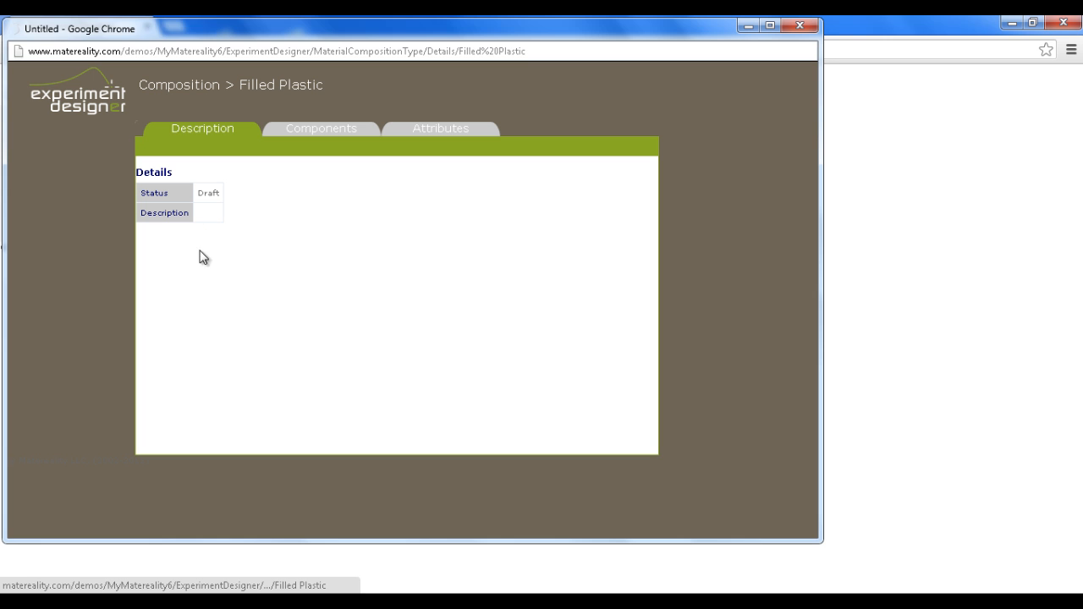
pyautogui.click(316, 136)
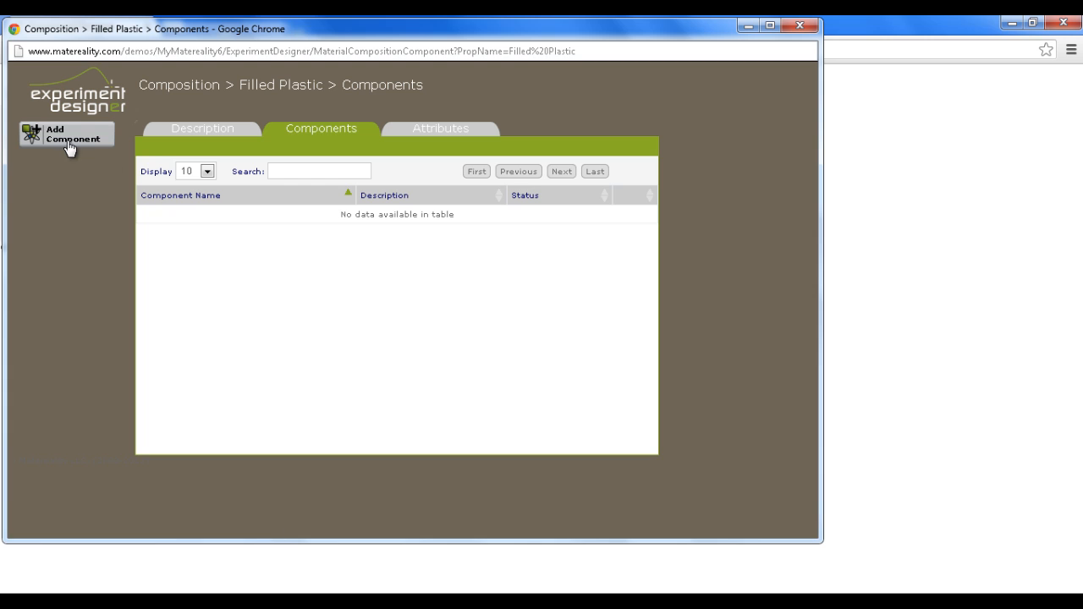
pyautogui.click(68, 143)
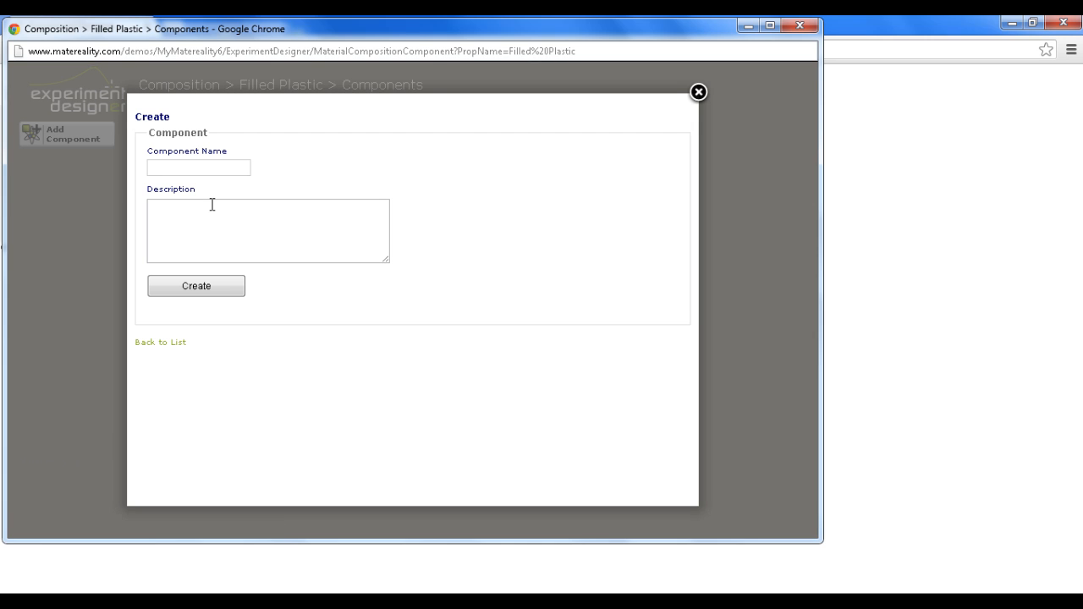
pyautogui.click(237, 167)
pyautogui.write('matrix')
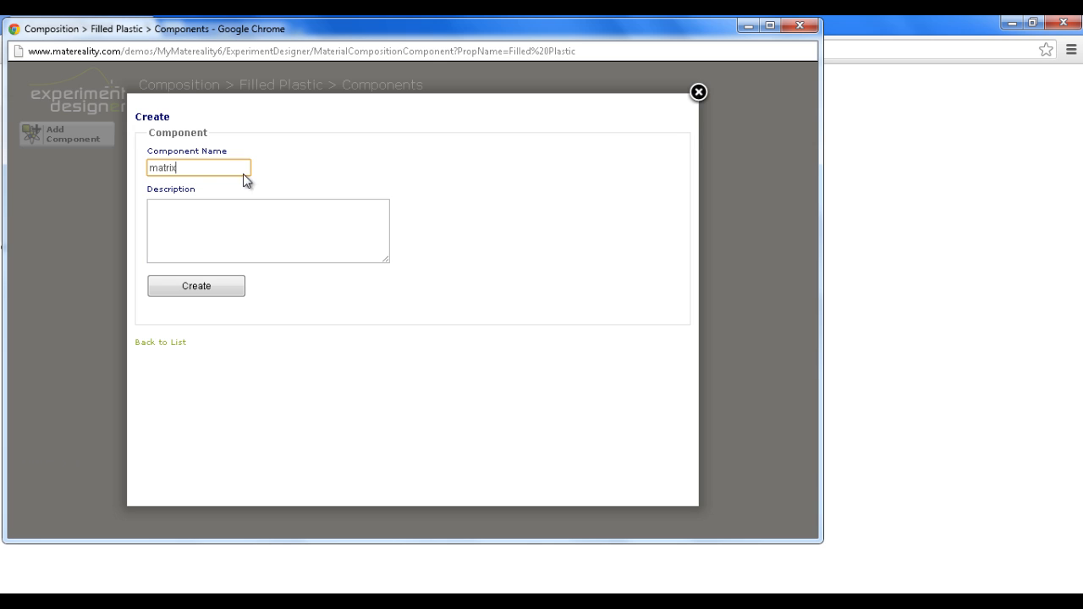
pyautogui.click(198, 289)
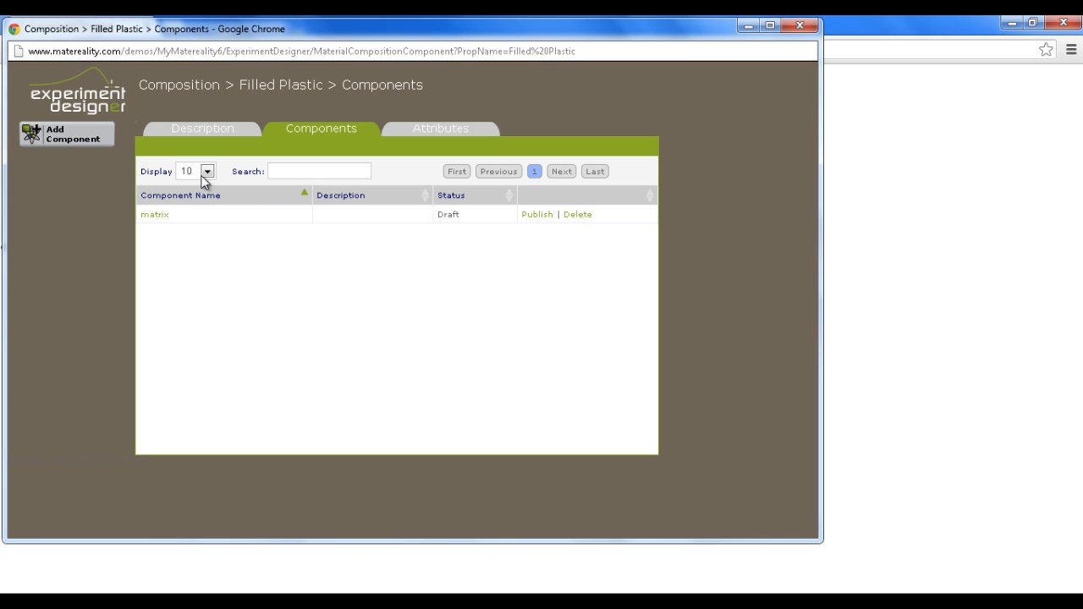
# Add a second component named fiber to Filled Plastic, without a description
pyautogui.click(57, 135)
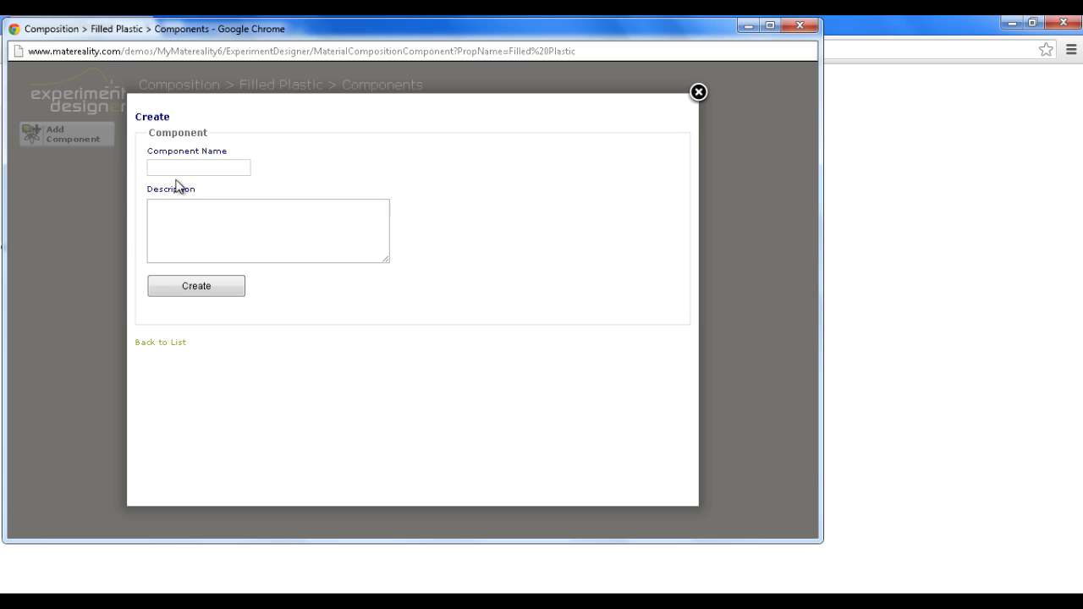
pyautogui.click(181, 168)
pyautogui.write('fiber')
pyautogui.click(176, 288)
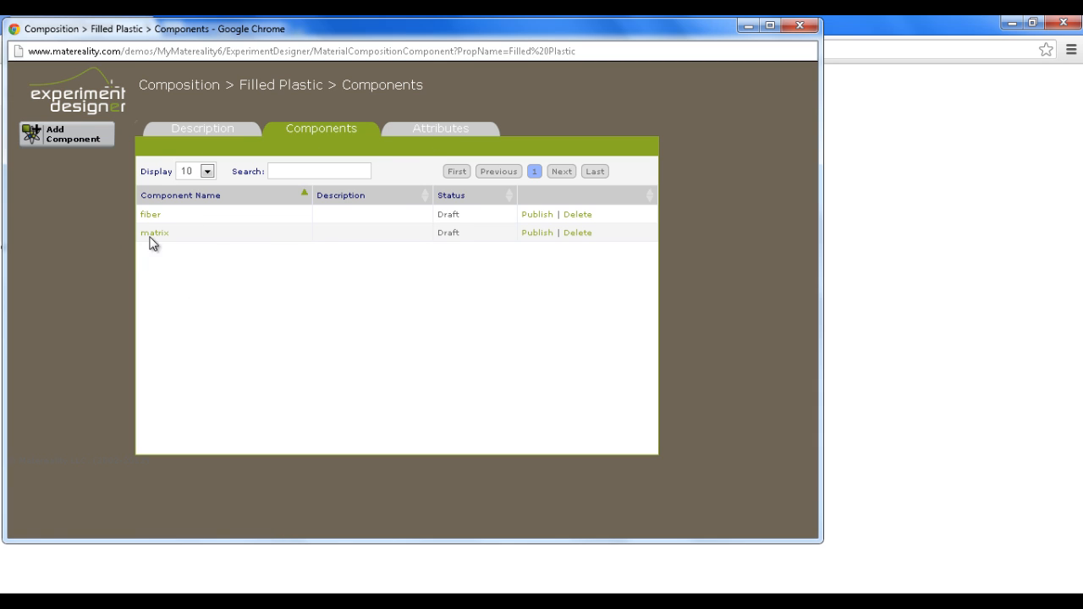
# Start a new Filled Plastic component attribute named fiber length for the fiber component, with type Numeric and units mm
pyautogui.click(439, 131)
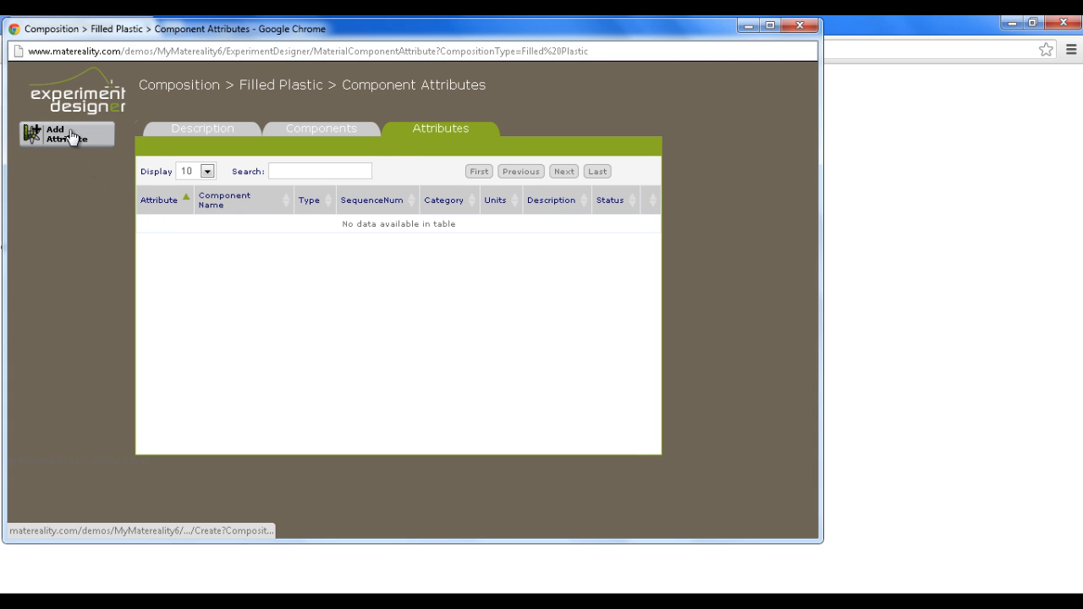
pyautogui.click(71, 136)
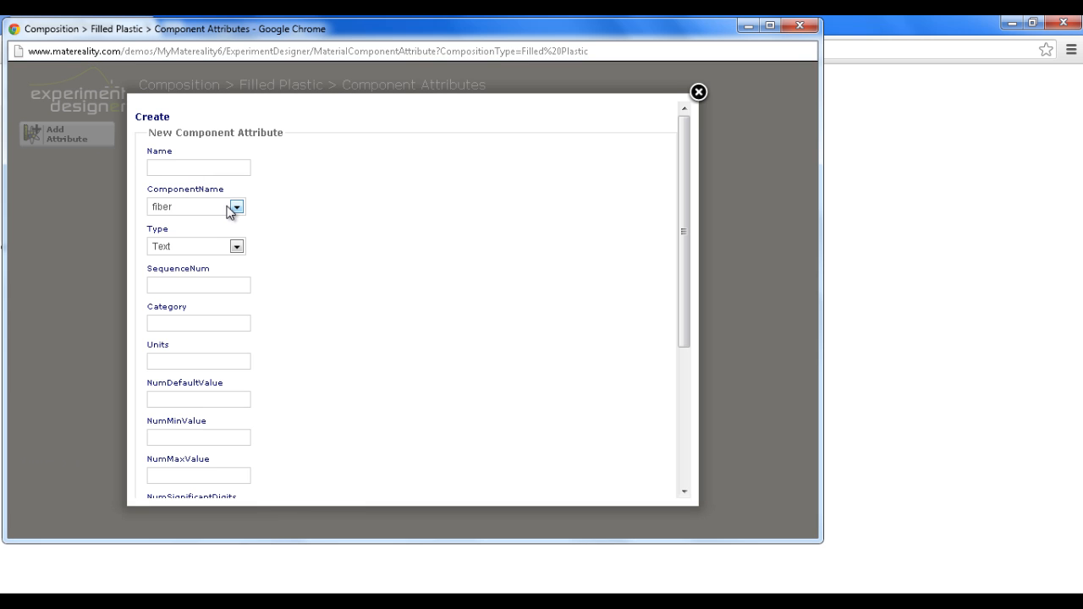
pyautogui.click(183, 168)
pyautogui.write('fiber length')
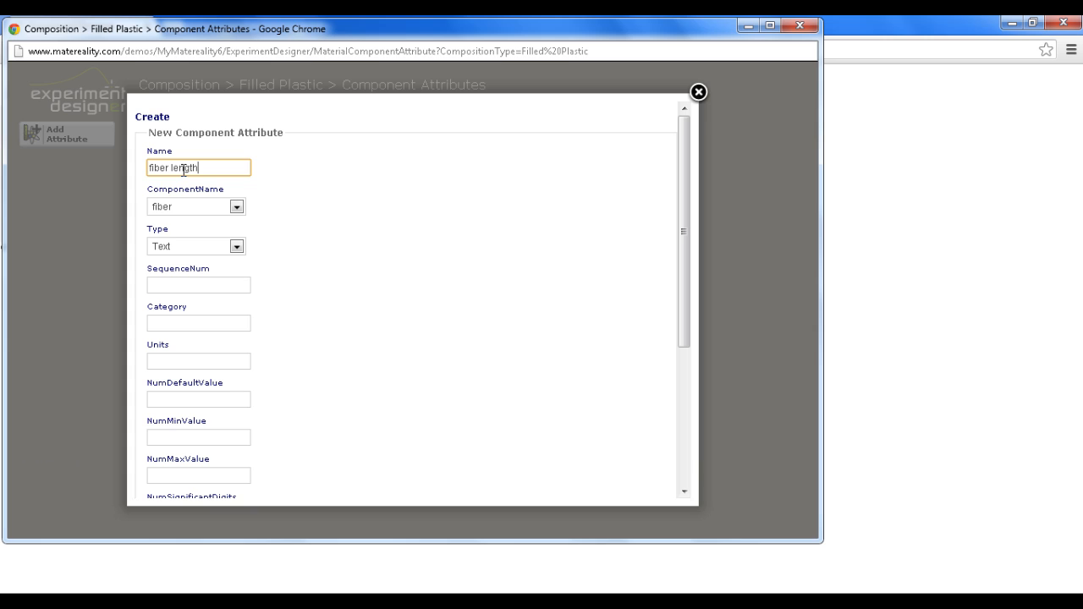
pyautogui.click(181, 248)
pyautogui.click(175, 275)
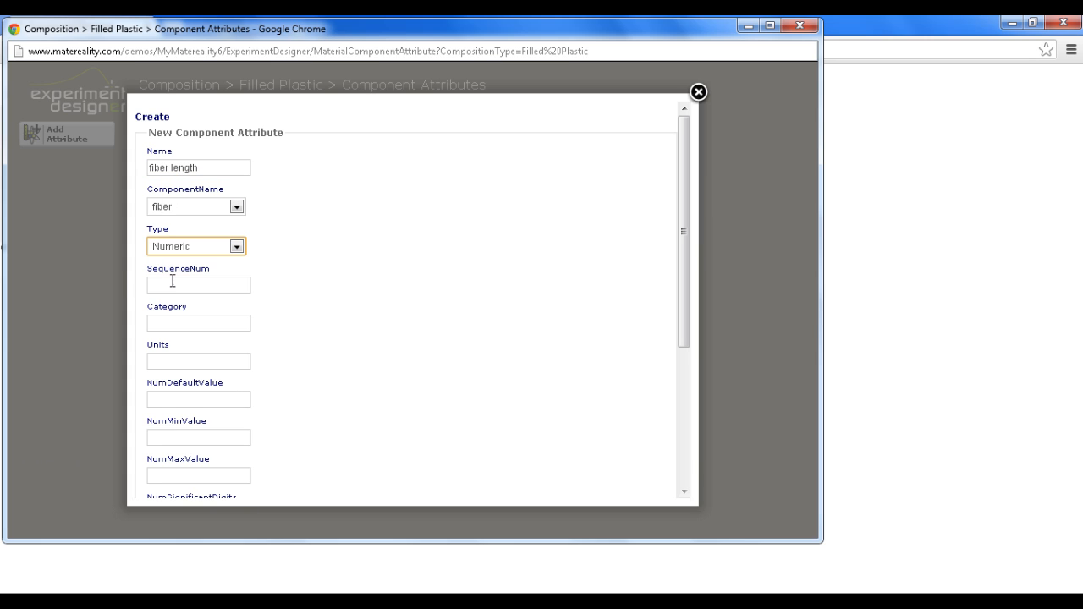
pyautogui.click(161, 360)
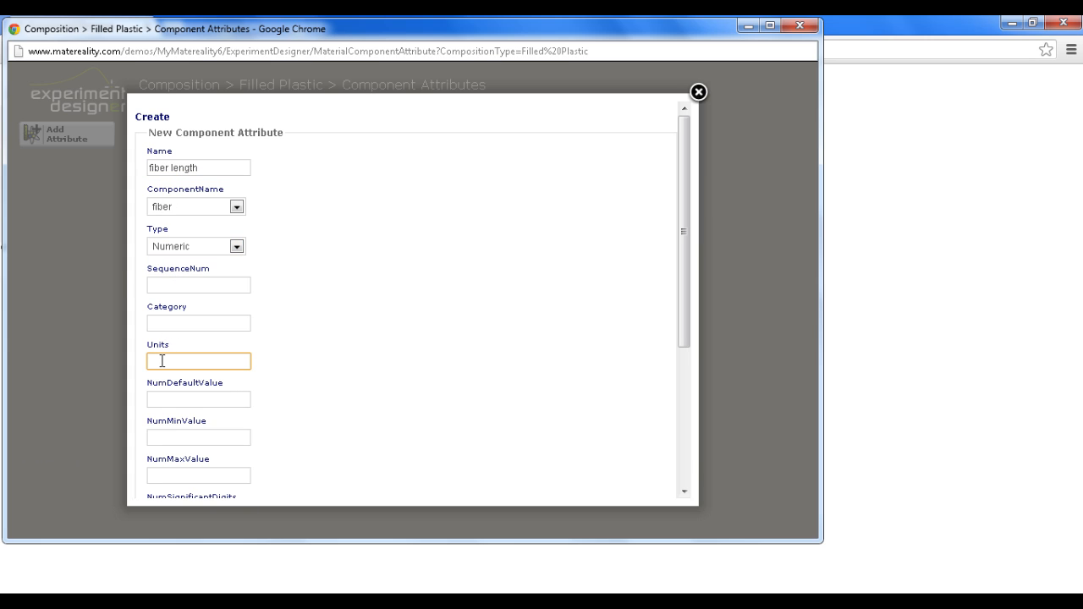
pyautogui.write('mm')
pyautogui.click(339, 374)
pyautogui.scroll(-3, 325, 395)
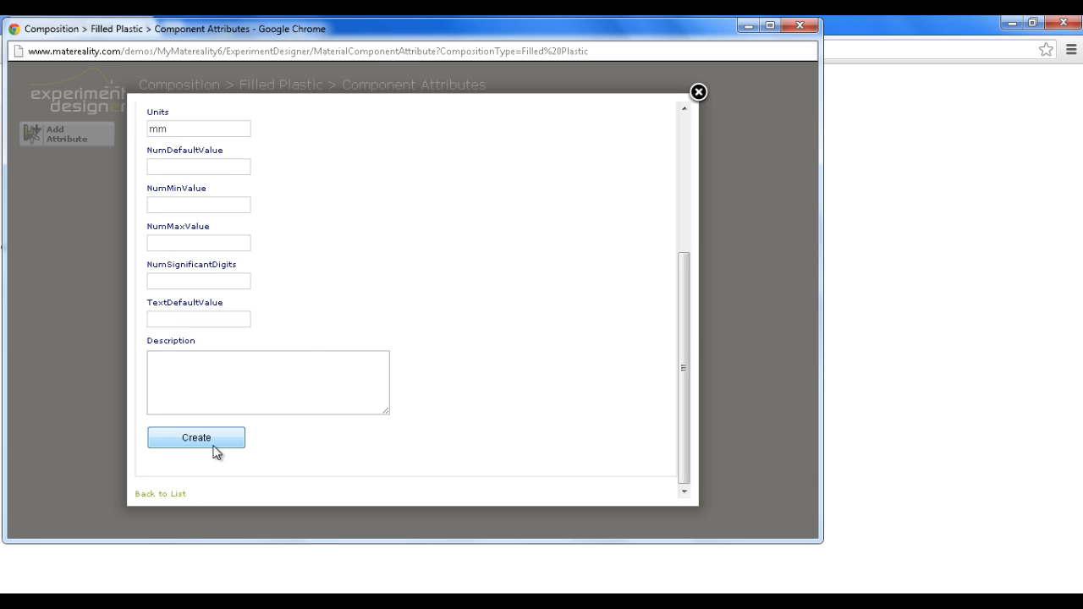
# Set the fiber length attribute's sequence number to 1 and create the attribute
pyautogui.scroll(3, 314, 336)
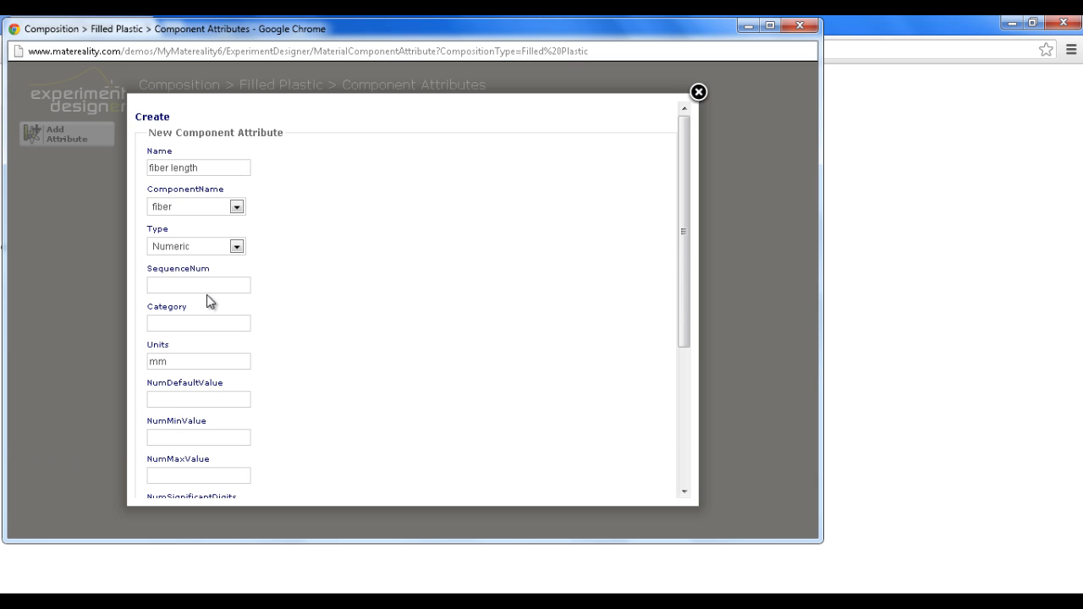
pyautogui.click(206, 287)
pyautogui.write('1')
pyautogui.click(337, 318)
pyautogui.scroll(-2, 296, 467)
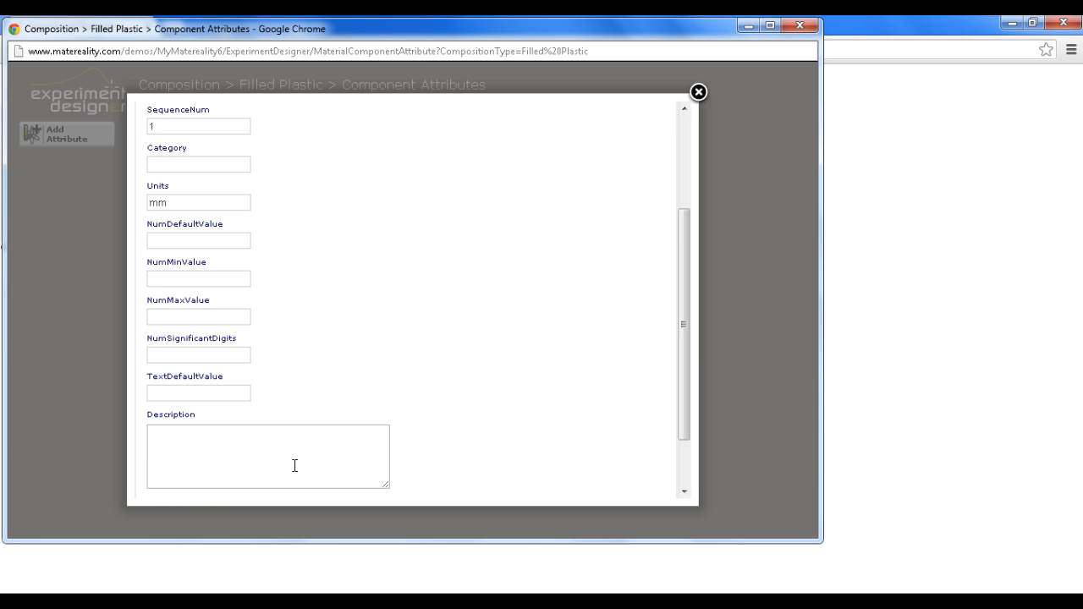
pyautogui.scroll(-1, 517, 449)
pyautogui.click(194, 443)
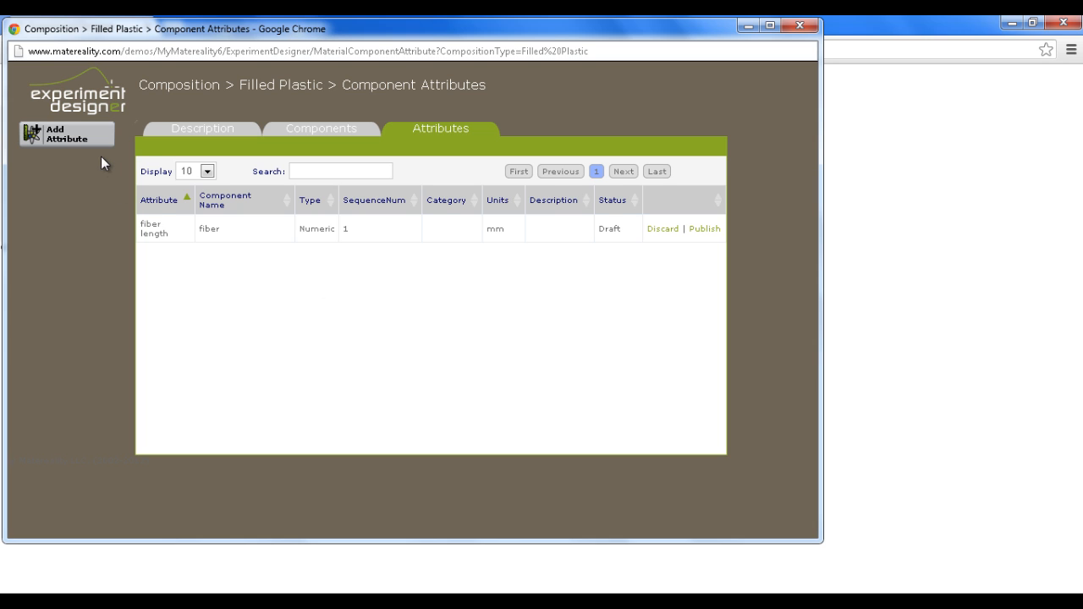
# Create a Numeric attribute named Fiber diameter for the fiber component, with sequence number 2 and units mm
pyautogui.click(80, 138)
pyautogui.click(190, 167)
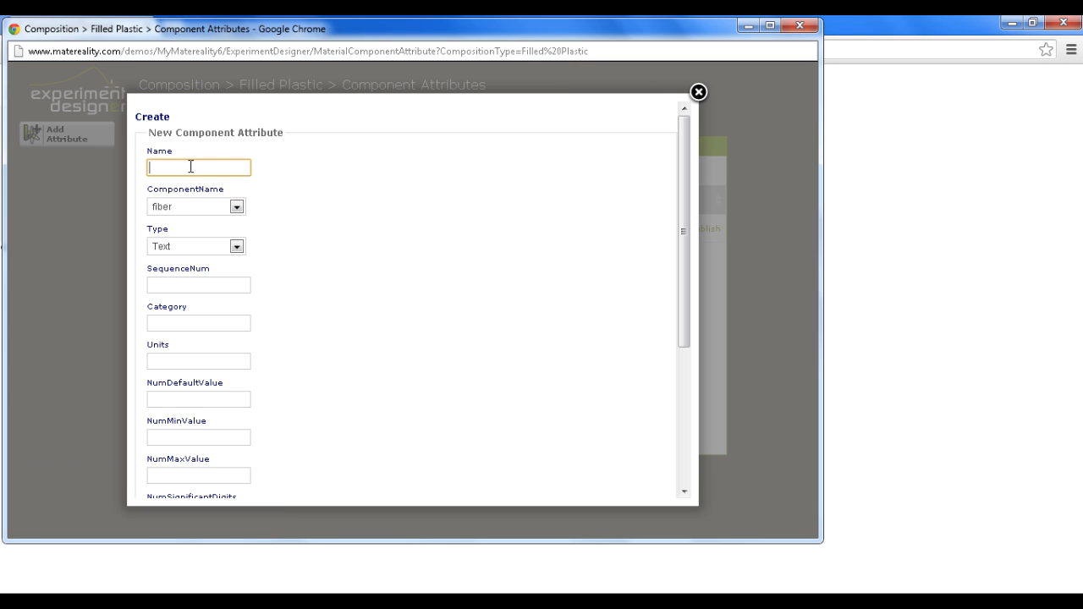
pyautogui.write('Fiber diameter')
pyautogui.click(171, 246)
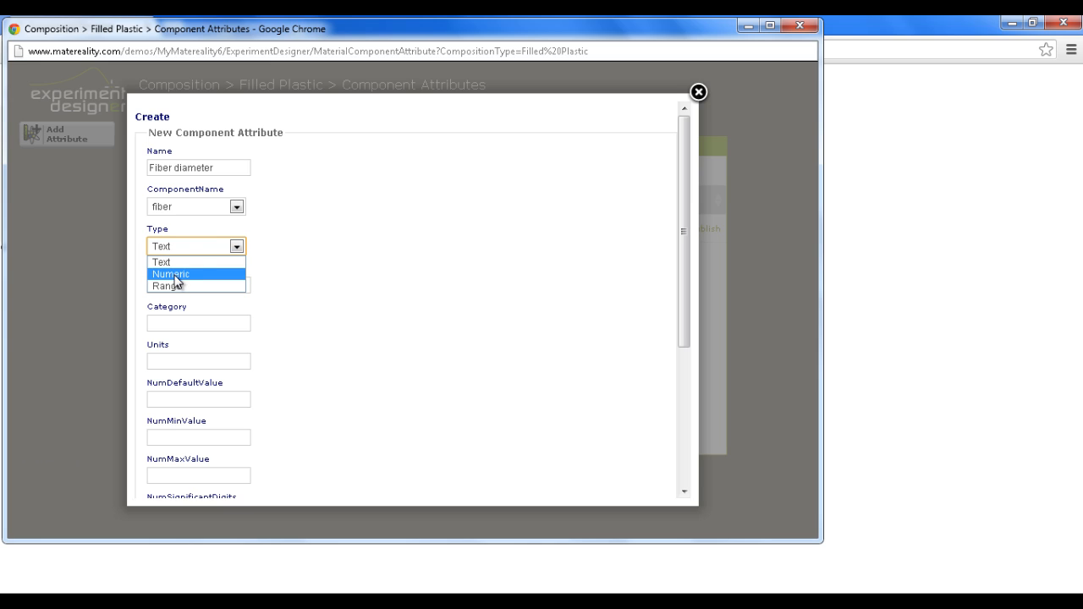
pyautogui.click(175, 274)
pyautogui.click(169, 285)
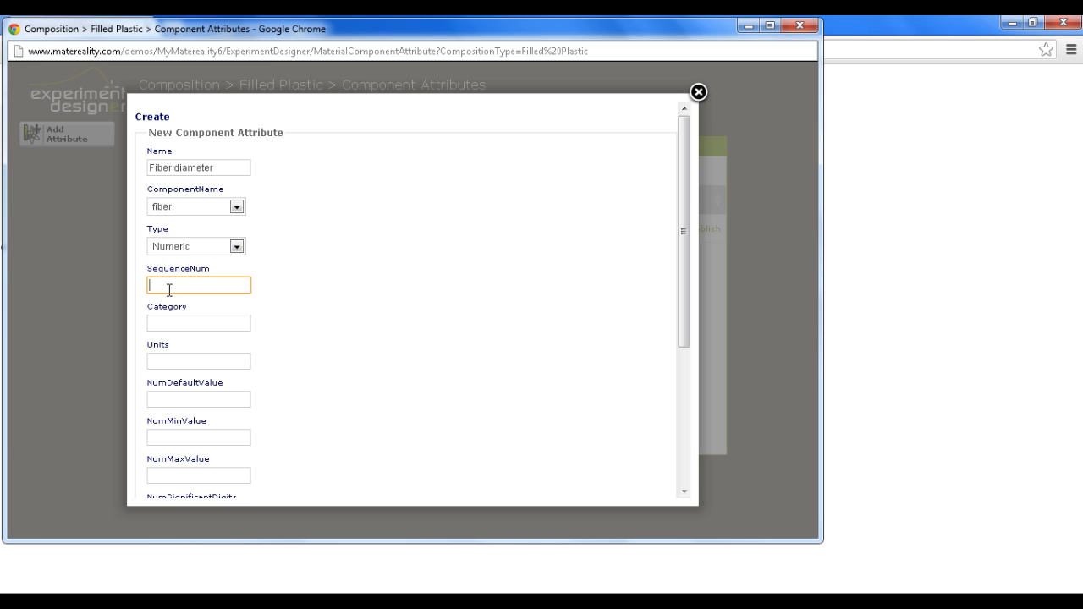
pyautogui.write('2')
pyautogui.click(188, 357)
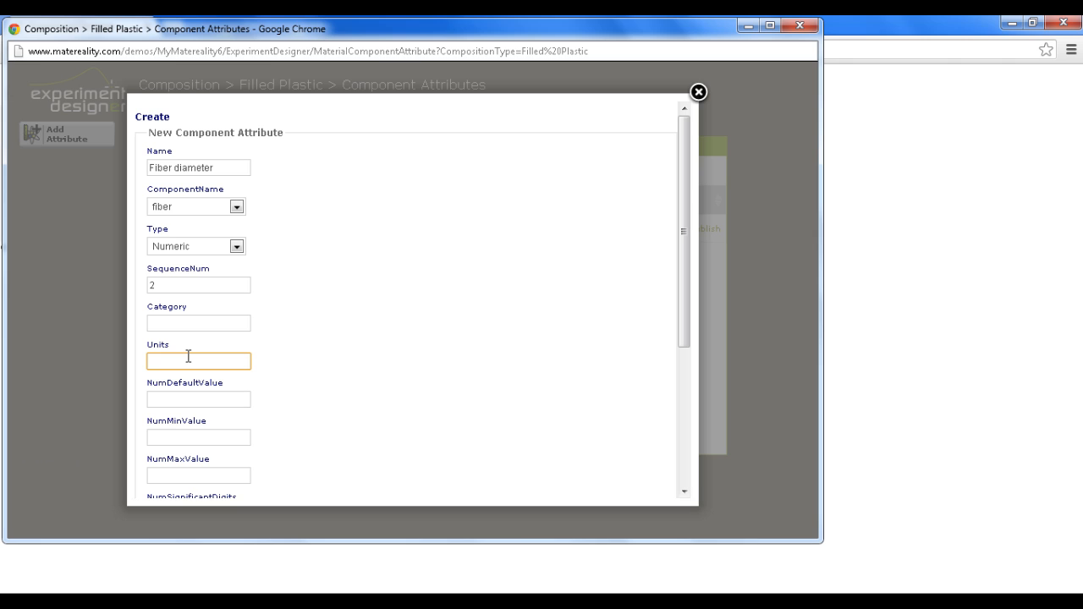
pyautogui.write('mm')
pyautogui.click(325, 449)
pyautogui.scroll(-3, 327, 460)
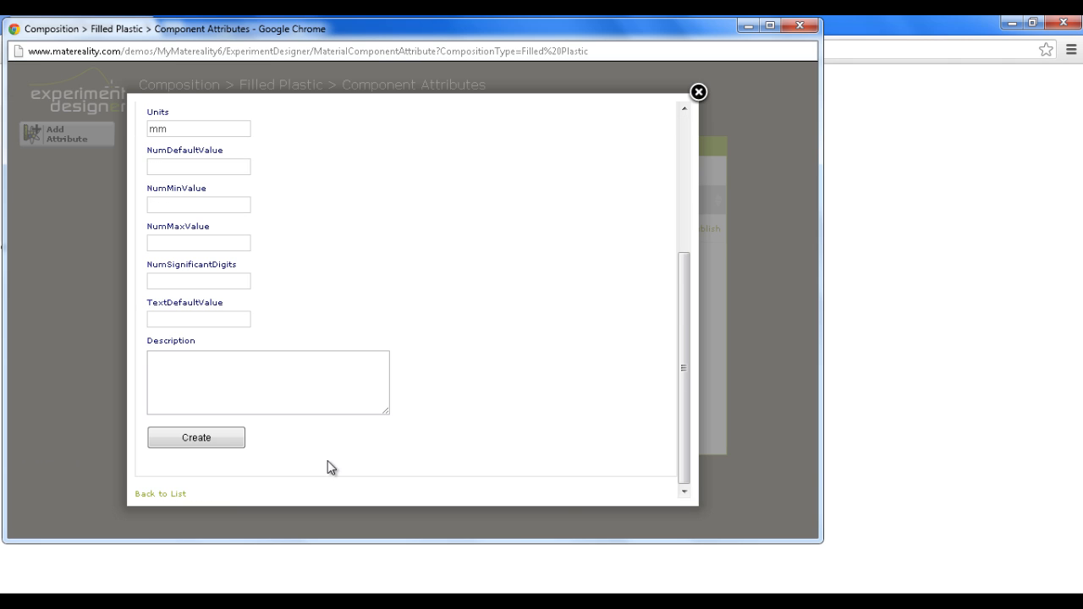
pyautogui.click(203, 437)
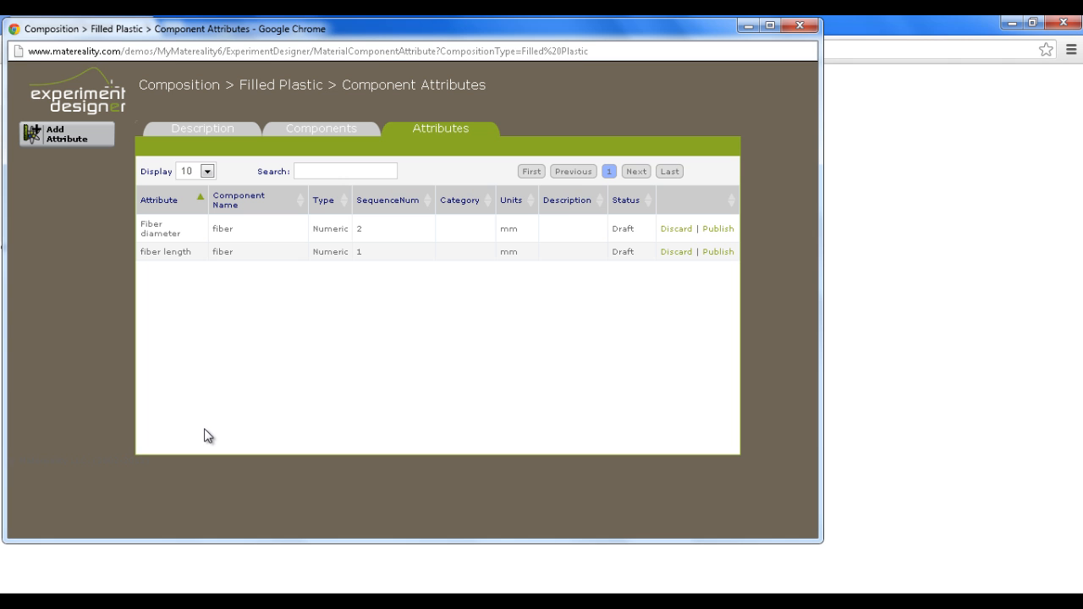
# Start another new attribute for the fiber component and name it fiber content
pyautogui.click(95, 137)
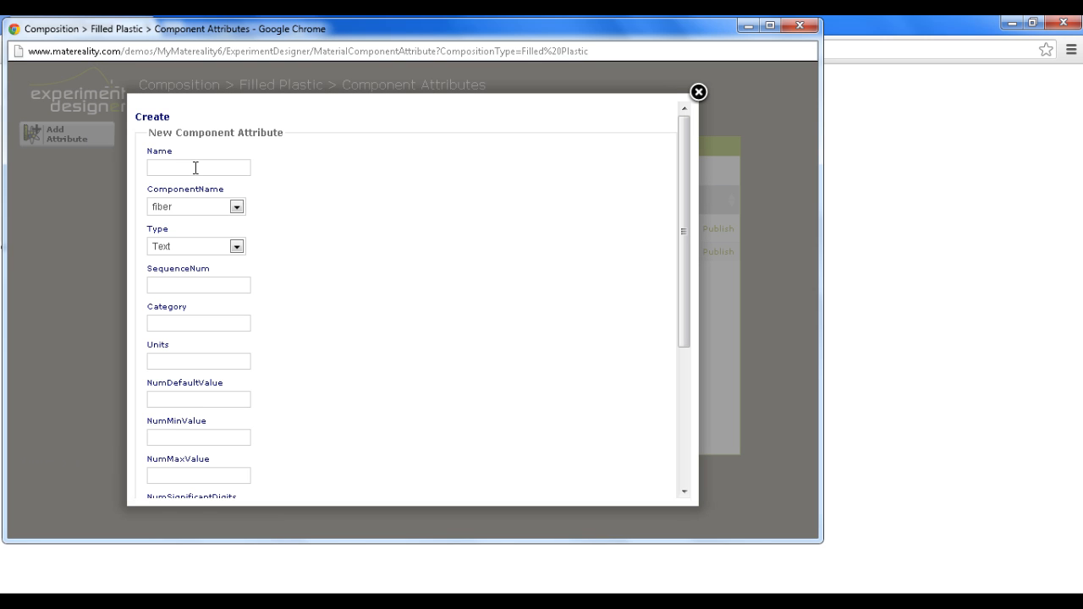
pyautogui.click(195, 167)
pyautogui.write('Fiber Co')
pyautogui.press('BackSpace')
pyautogui.press('BackSpace')
pyautogui.write('content')
pyautogui.click(154, 168)
pyautogui.press('BackSpace')
pyautogui.write('f')
# Set the fiber content attribute to type Numeric, units % and sequence number 3, and create it
pyautogui.click(184, 252)
pyautogui.click(174, 275)
pyautogui.click(162, 358)
pyautogui.write('%')
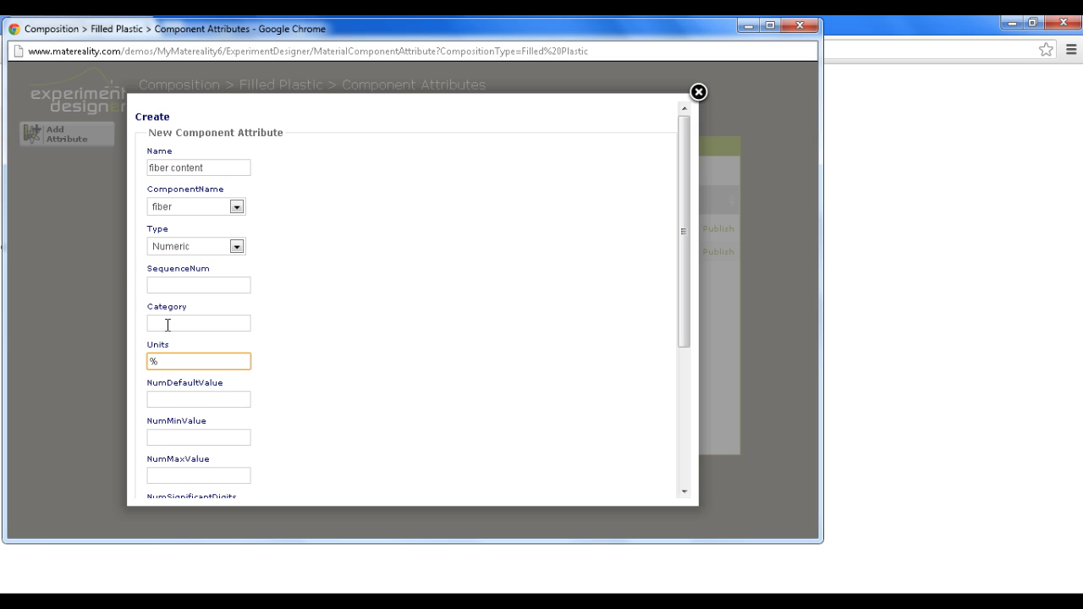
pyautogui.click(158, 281)
pyautogui.write('3')
pyautogui.click(336, 356)
pyautogui.scroll(-2, 358, 395)
pyautogui.scroll(-1, 212, 454)
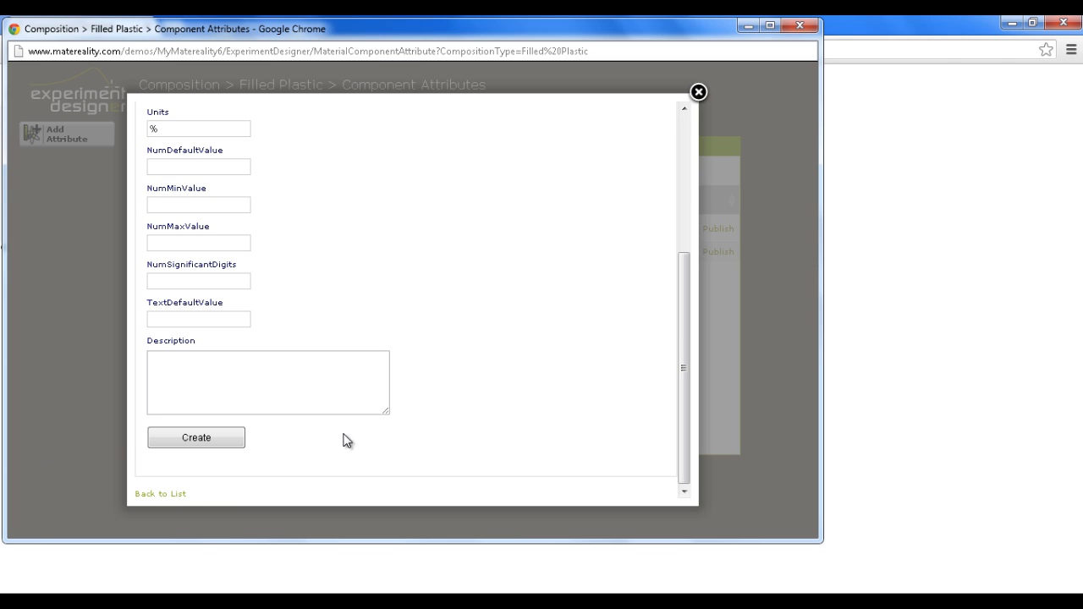
pyautogui.click(213, 438)
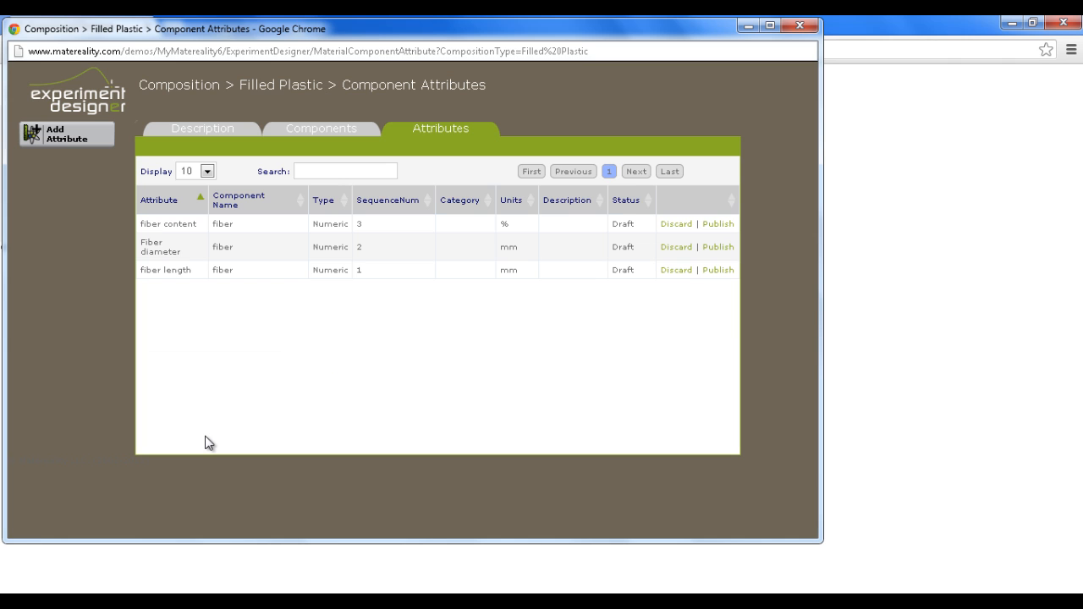
# Start a new attribute named matrix content and assign it to the matrix component
pyautogui.click(74, 137)
pyautogui.click(234, 169)
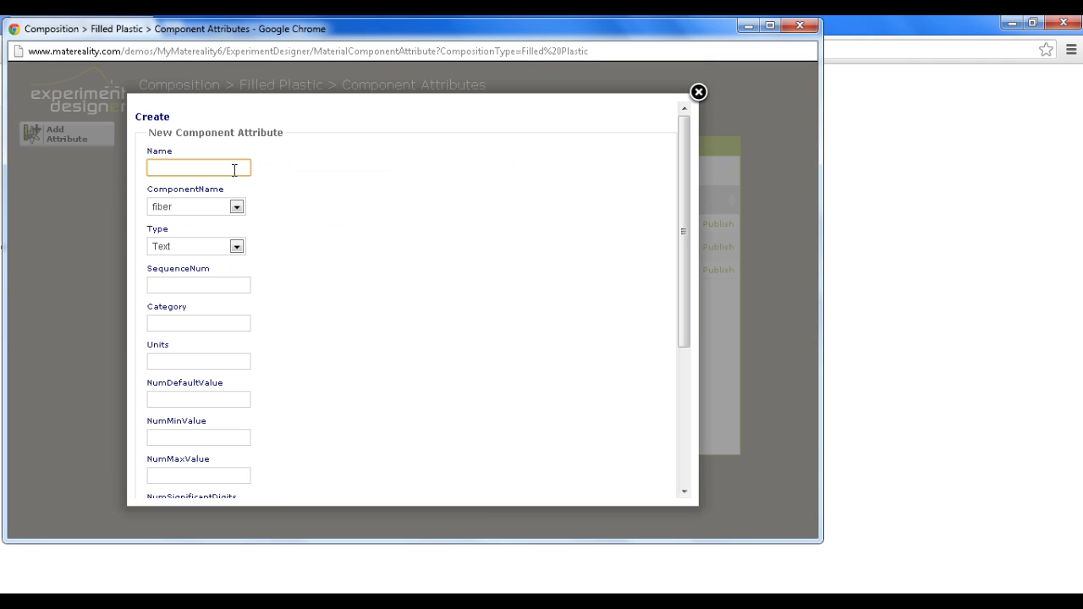
pyautogui.write('matrix coten')
pyautogui.press('BackSpace')
pyautogui.press('BackSpace')
pyautogui.write('ntent')
pyautogui.click(245, 206)
pyautogui.click(241, 233)
# Create the matrix content attribute with type Numeric, sequence number 4 and units %, and close the Filled Plastic composition window
pyautogui.click(203, 244)
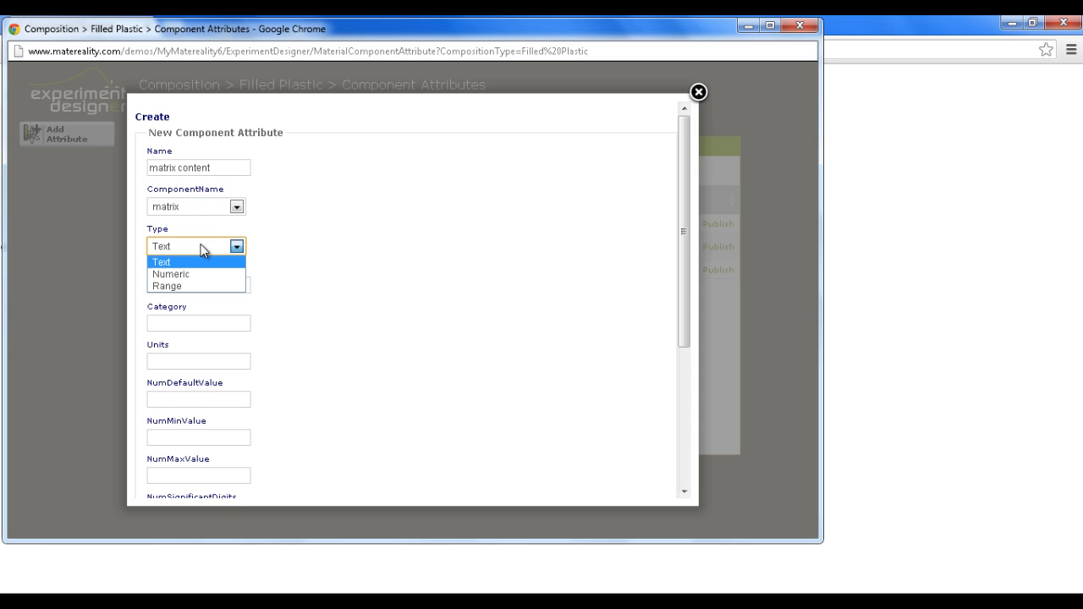
pyautogui.click(174, 274)
pyautogui.click(171, 286)
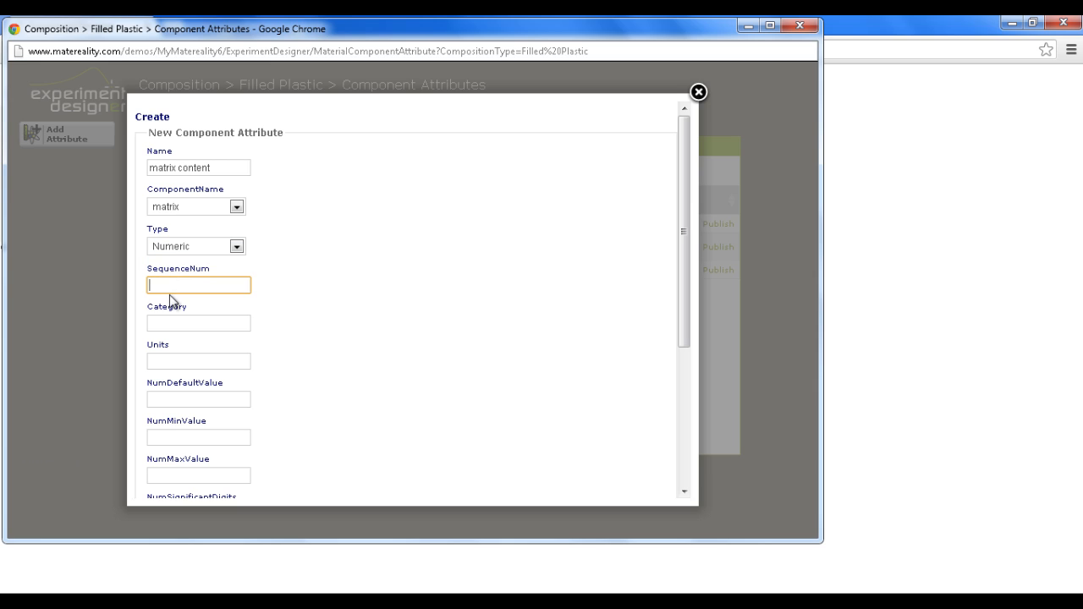
pyautogui.write('4')
pyautogui.click(165, 329)
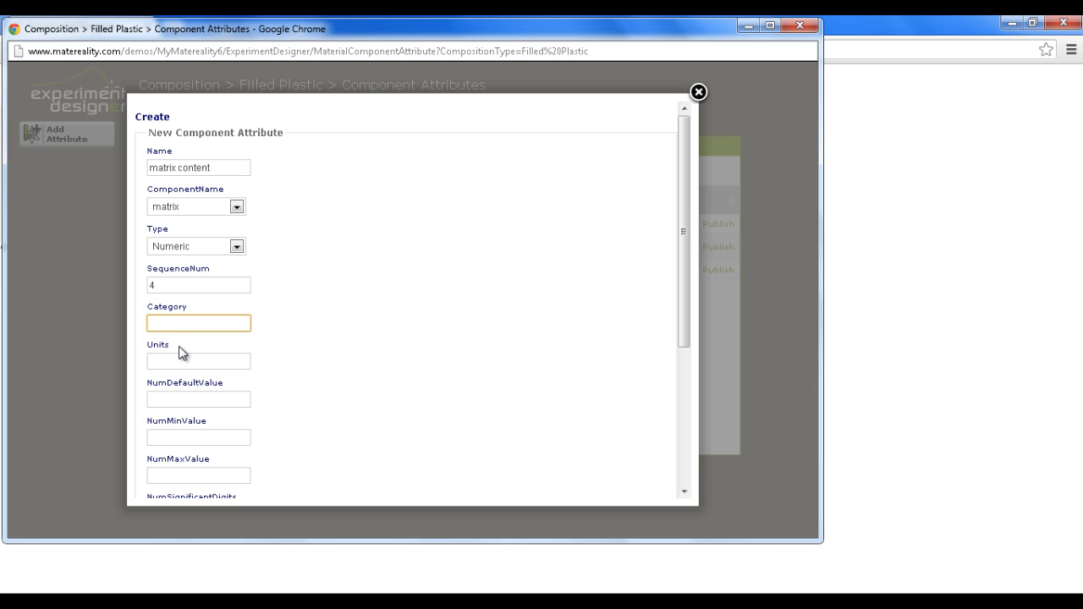
pyautogui.click(171, 356)
pyautogui.write('%')
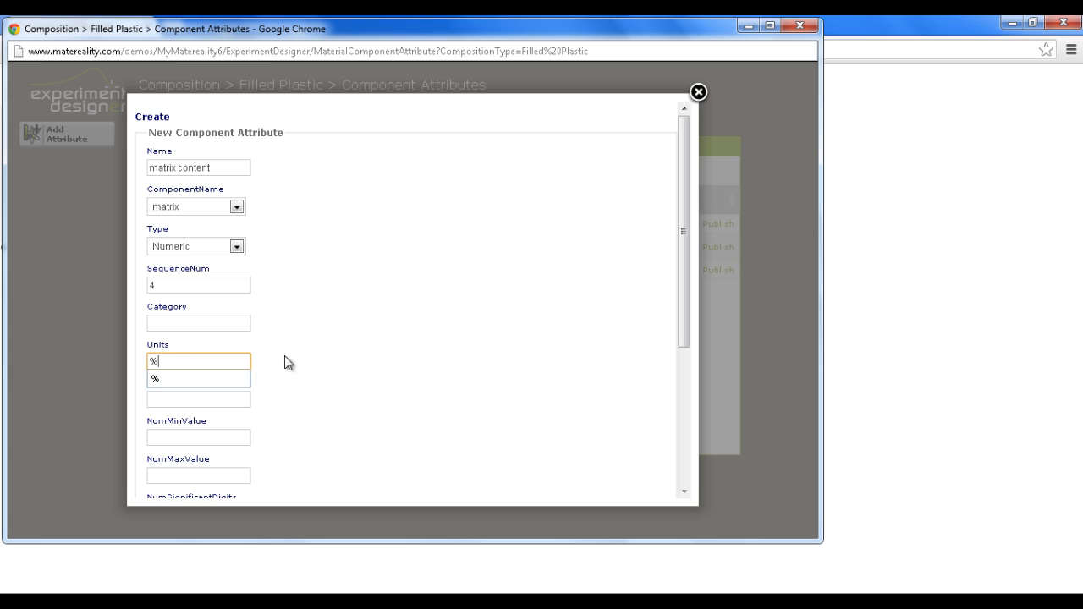
pyautogui.click(364, 370)
pyautogui.scroll(-3, 350, 378)
pyautogui.click(184, 446)
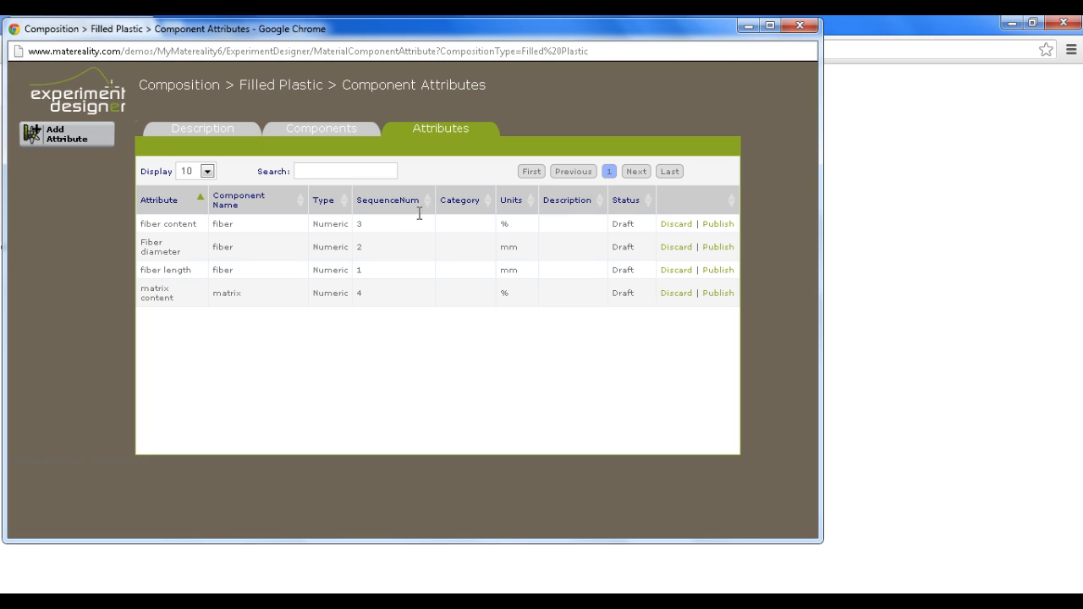
pyautogui.click(799, 28)
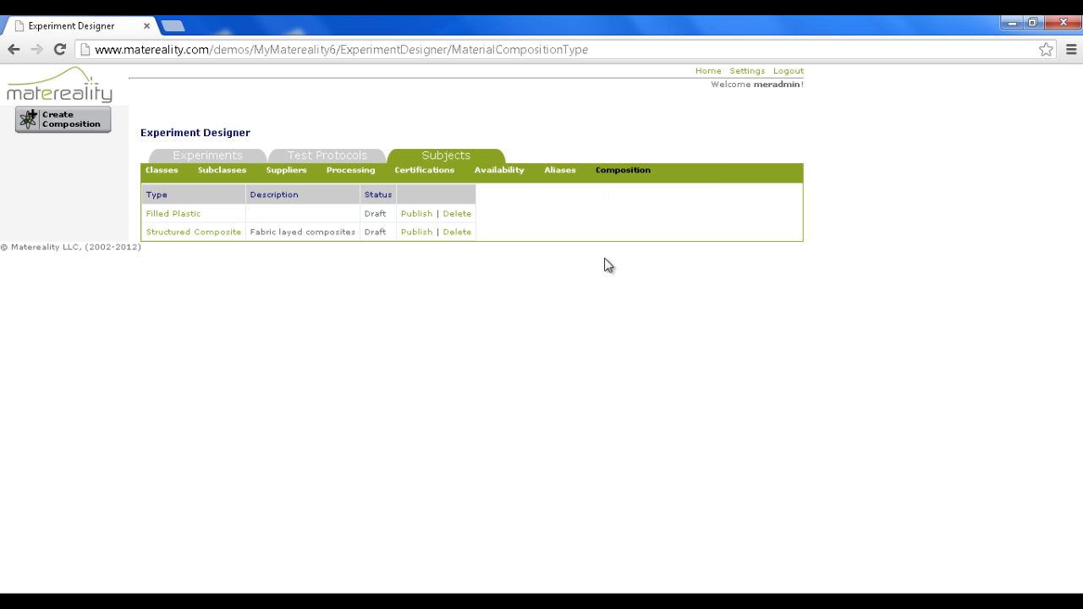